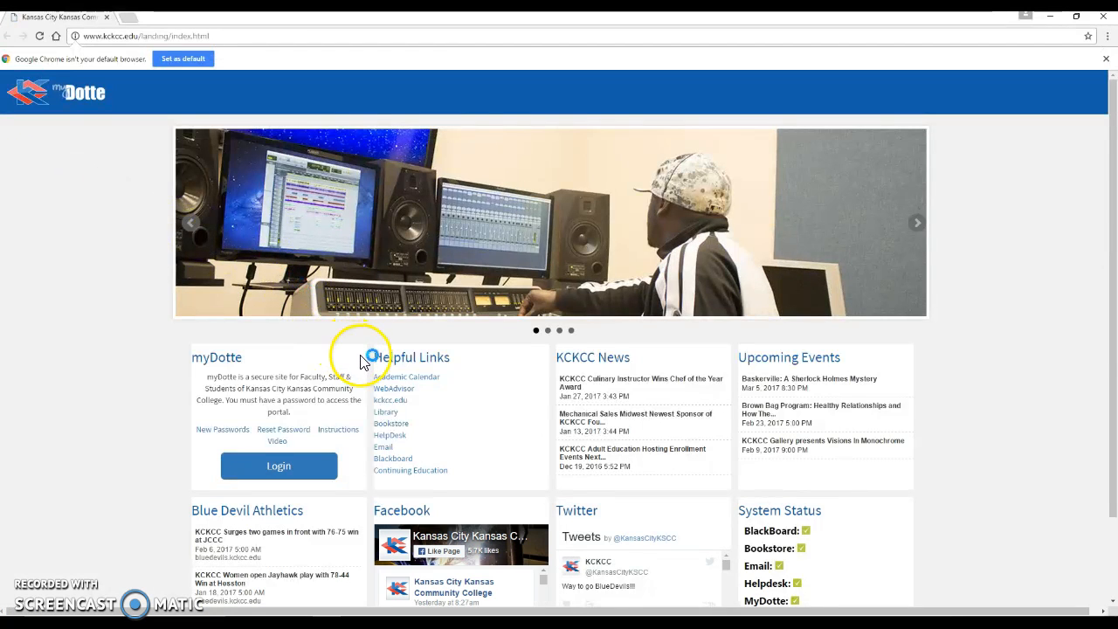
# Sign in to Blackboard Learn from the portal with the account username and password.
pyautogui.scroll(-1, 367, 363)
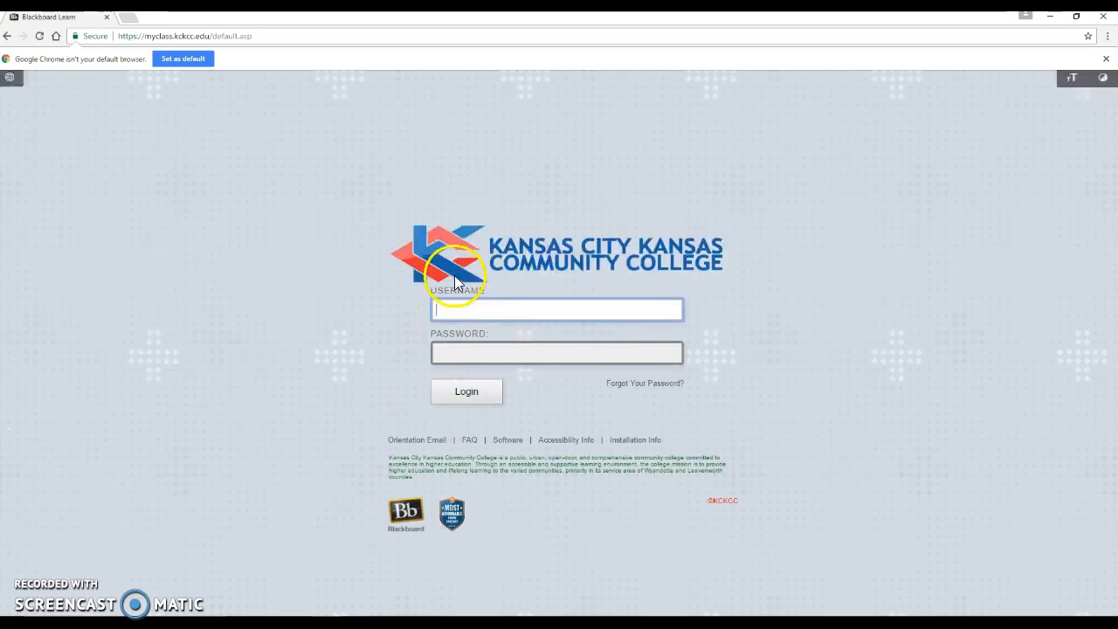
pyautogui.press('Tab')
pyautogui.write('*********')
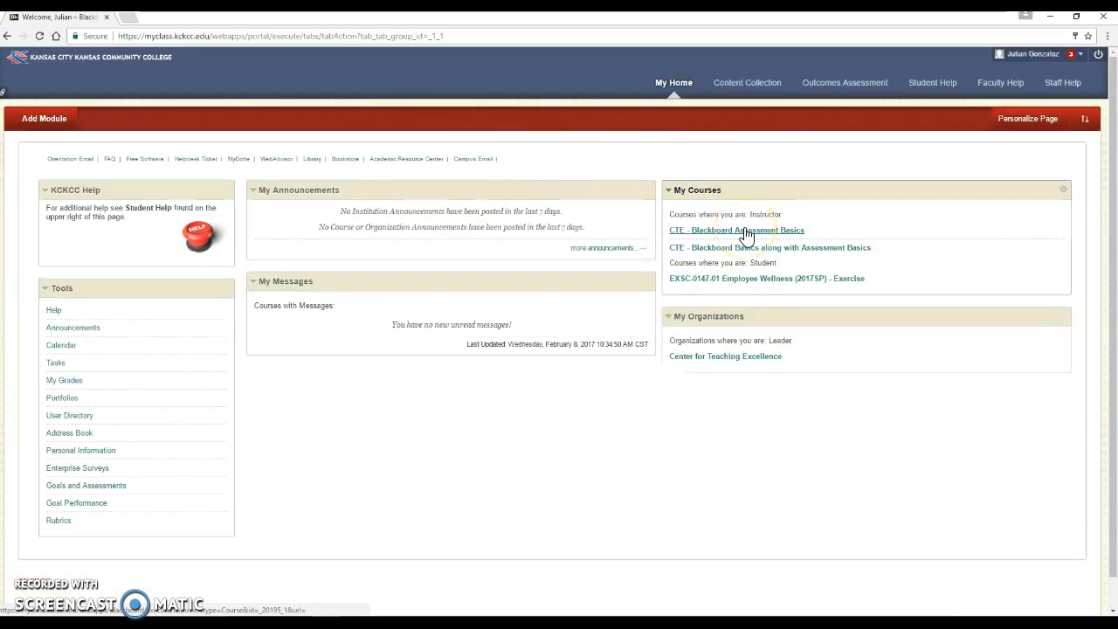
# Open the CTE - Blackboard Assessment Basics course's Full Grade Center.
pyautogui.click(745, 234)
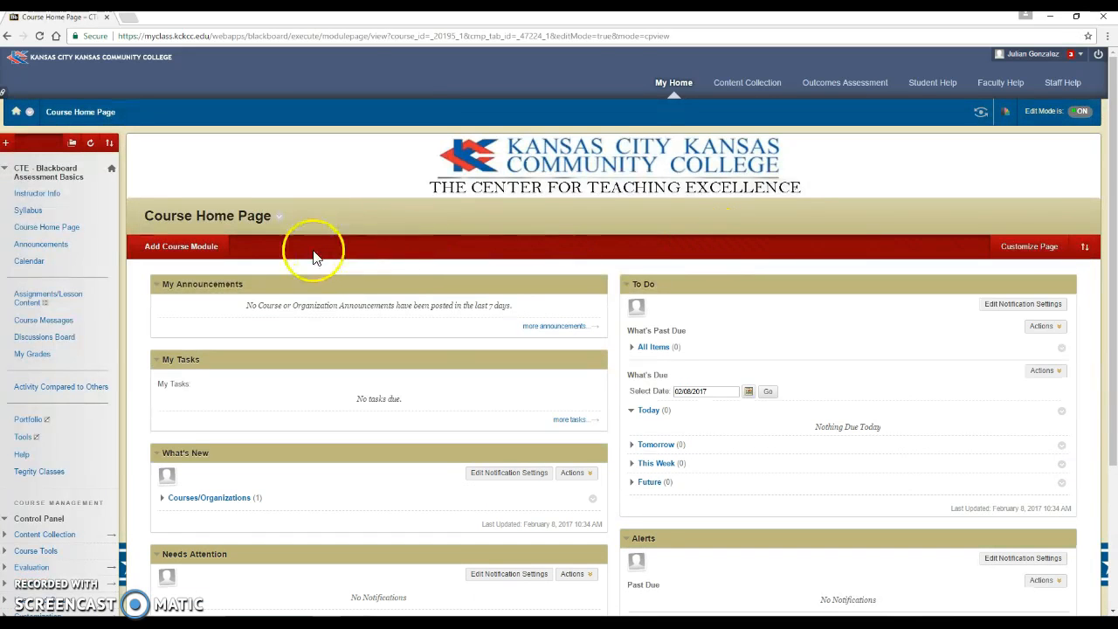
pyautogui.scroll(-3, 312, 258)
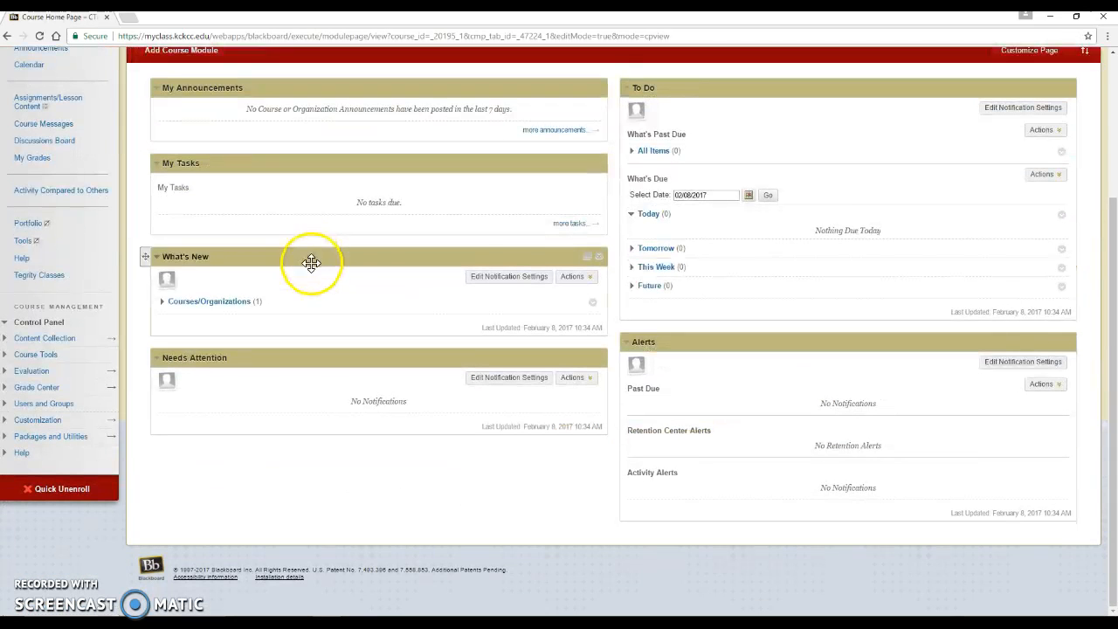
pyautogui.click(37, 388)
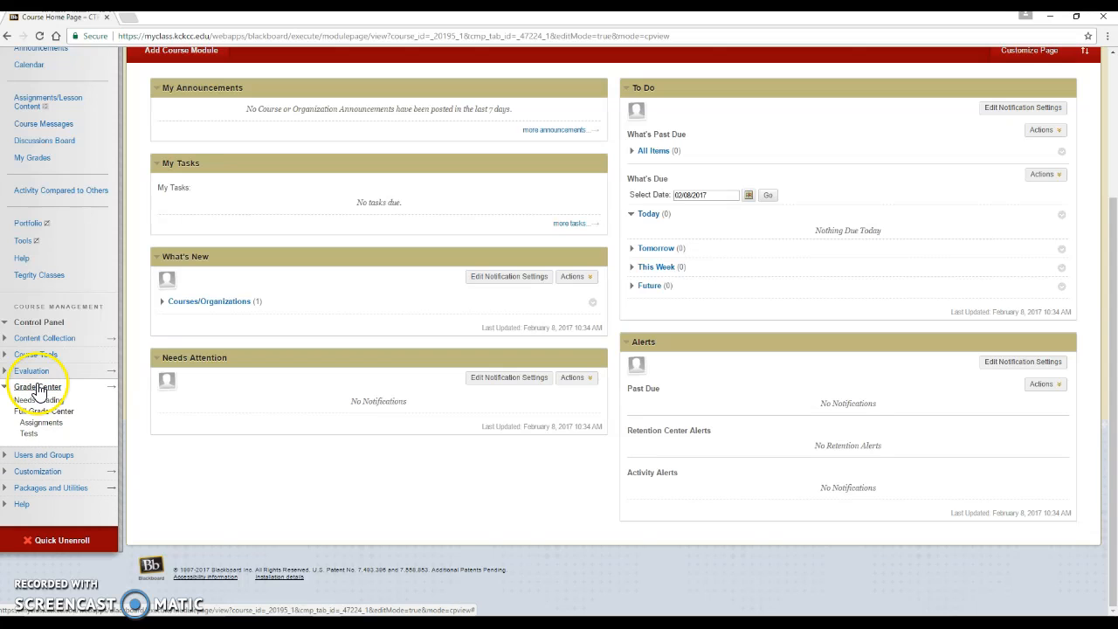
pyautogui.click(60, 412)
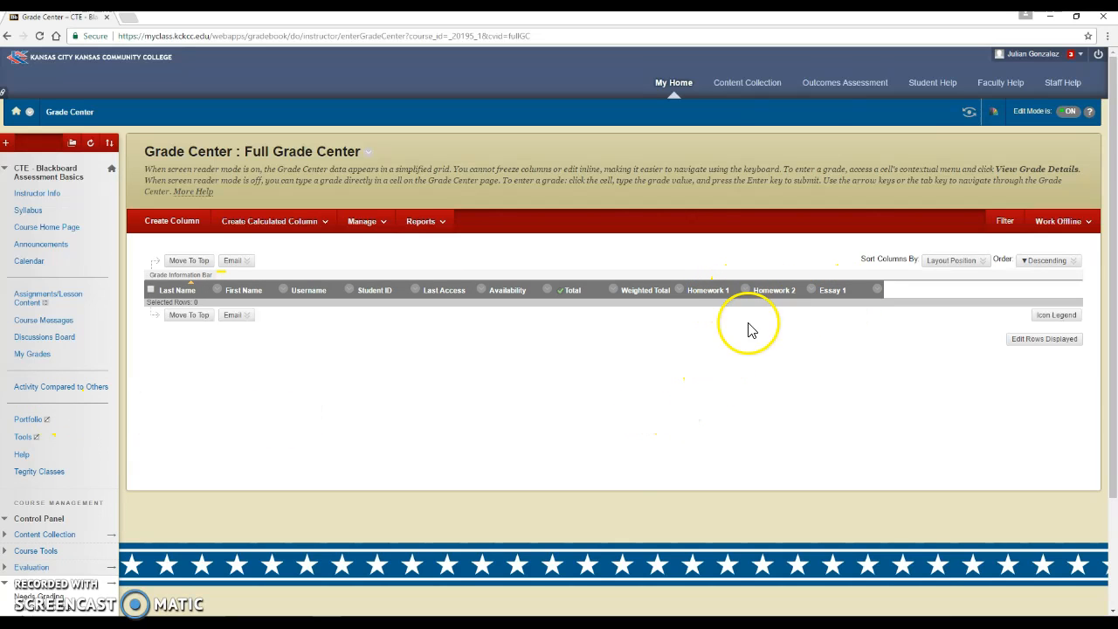
# Edit the grade column's information and start creating a new rubric for it.
pyautogui.click(812, 293)
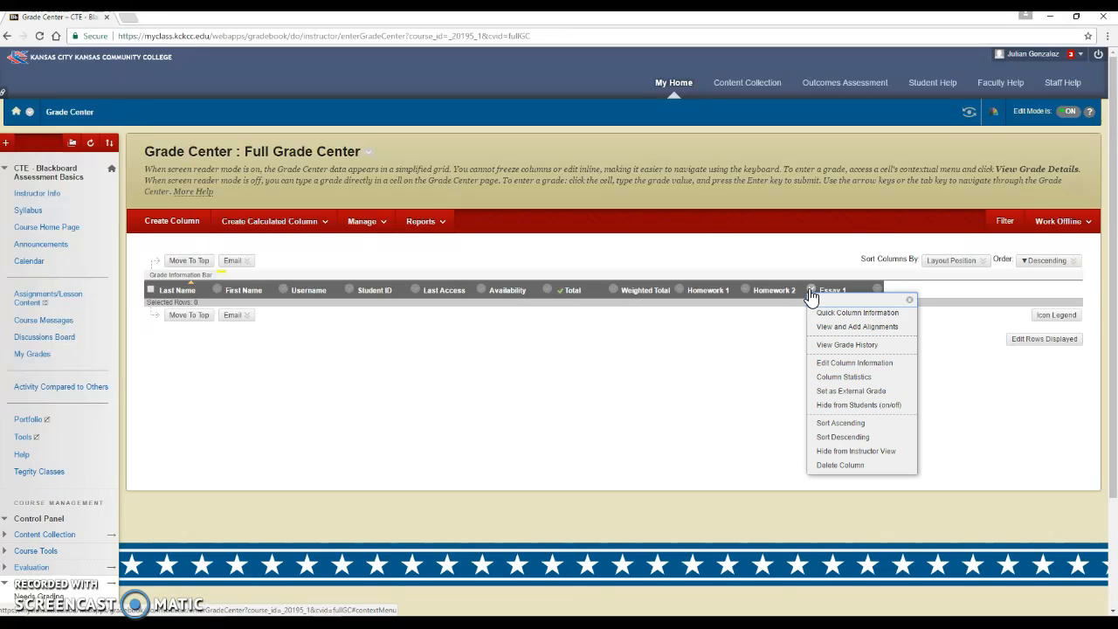
pyautogui.click(832, 364)
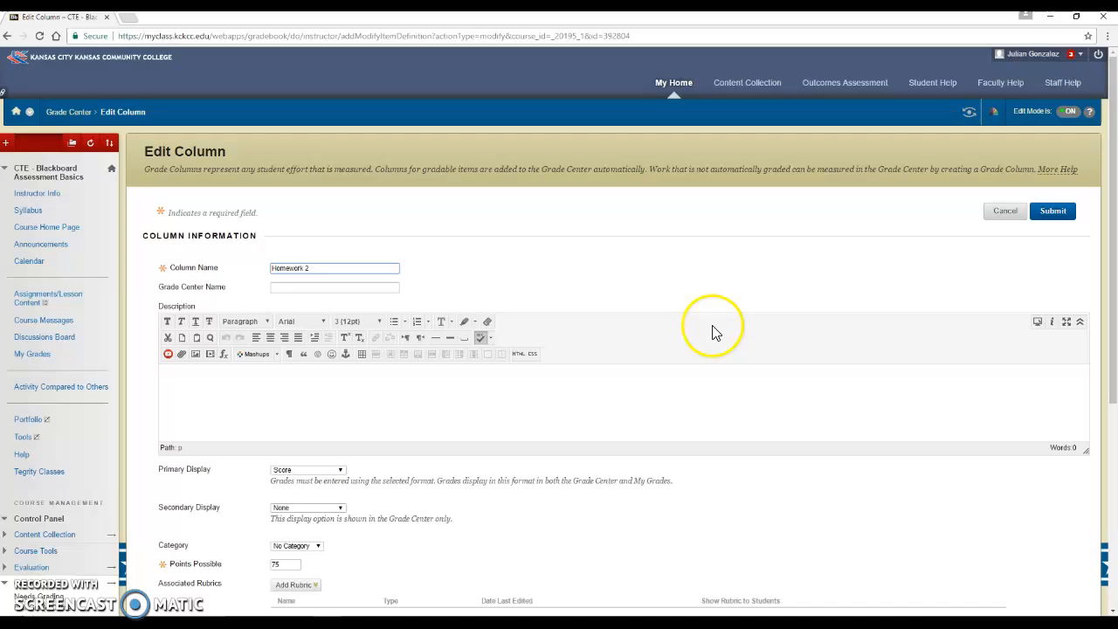
pyautogui.scroll(-2, 681, 279)
pyautogui.scroll(-1, 684, 276)
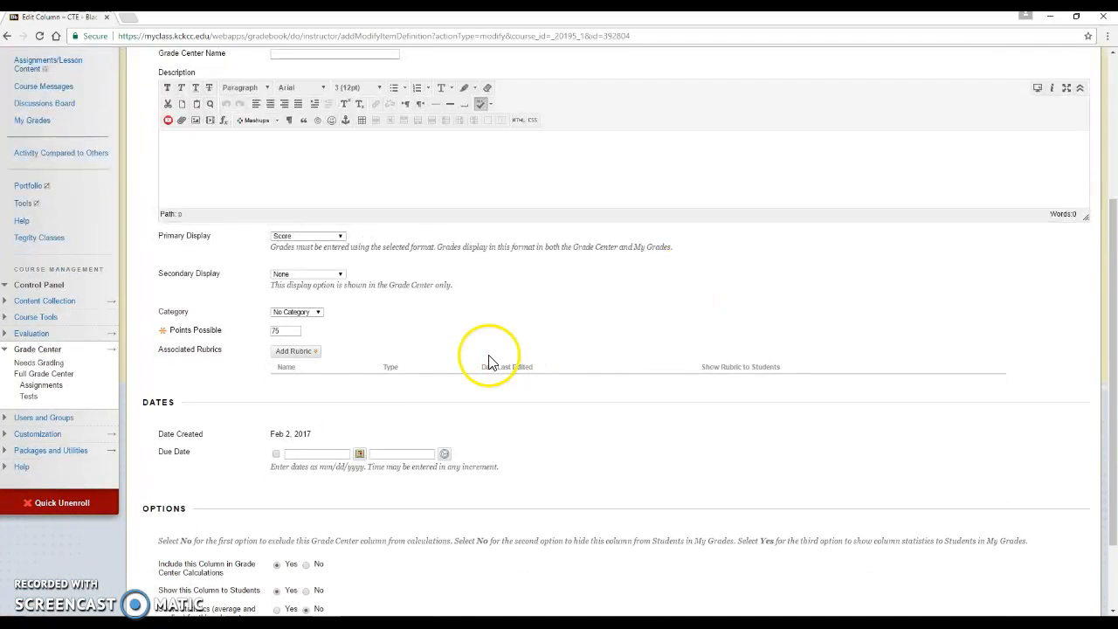
pyautogui.click(294, 351)
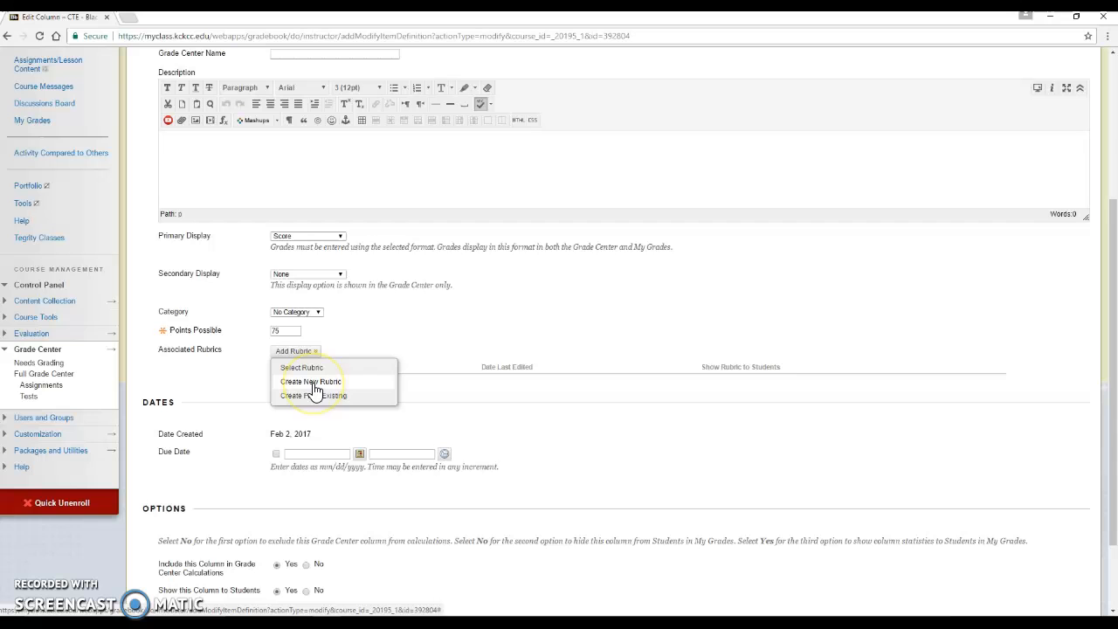
pyautogui.click(312, 384)
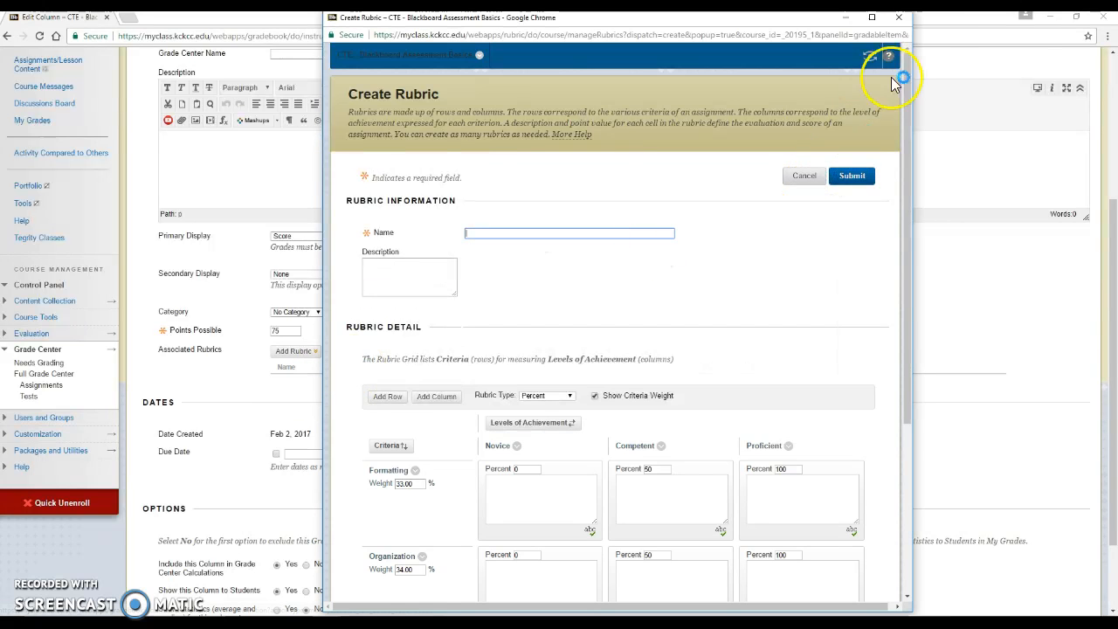
# Maximize the Create Rubric window and name the rubric Homework Rubric.
pyautogui.click(872, 18)
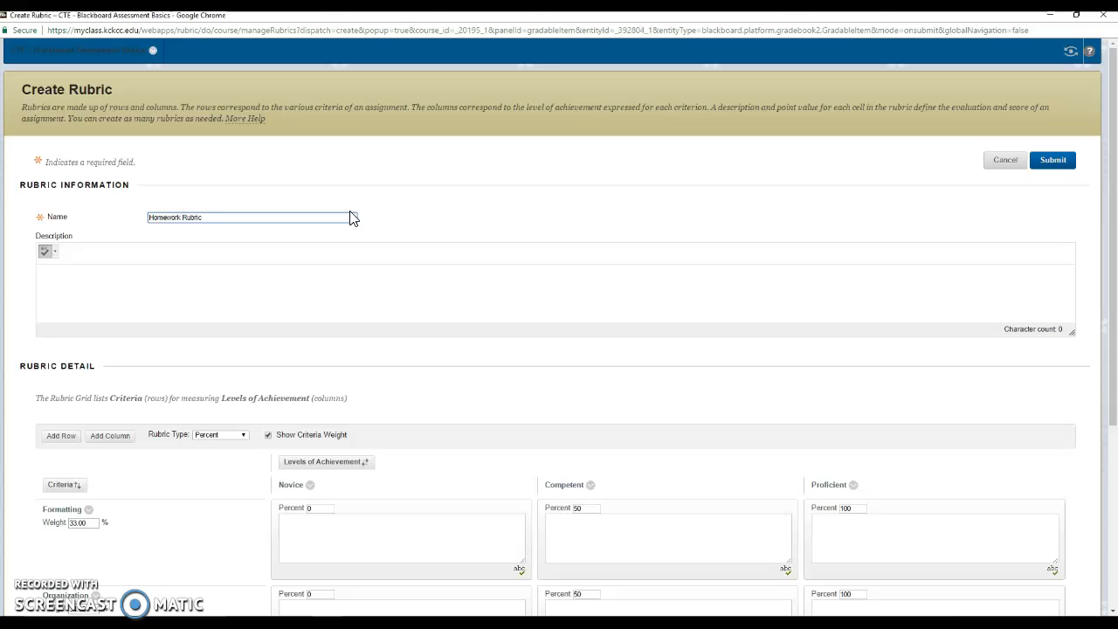
pyautogui.hotkey('ctrl', 'a')
pyautogui.write('Es')
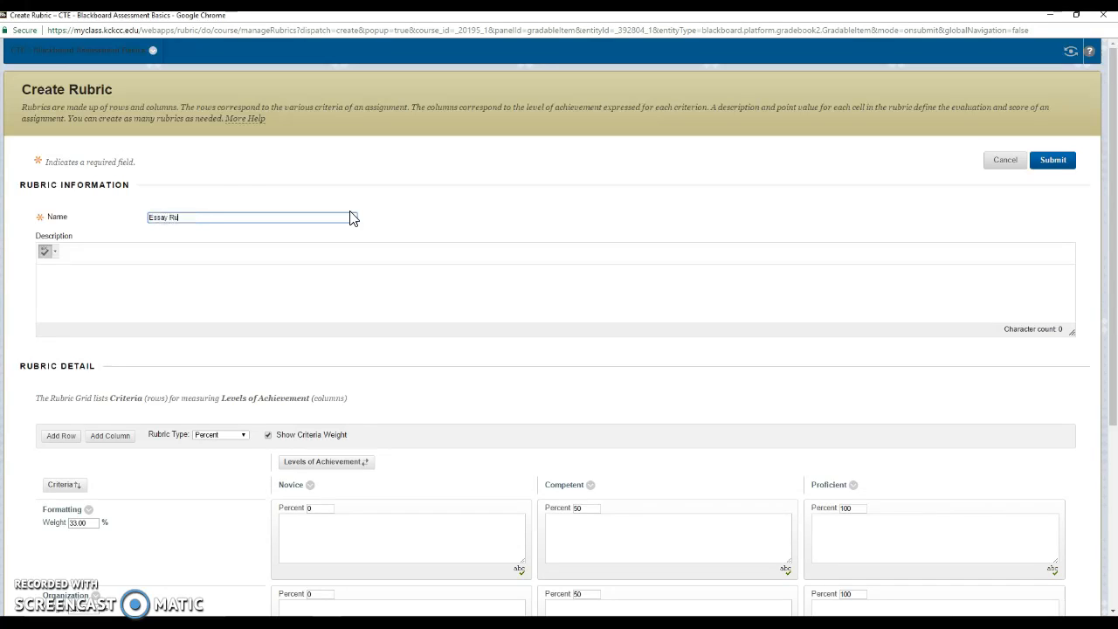
pyautogui.hotkey('ctrl', 'a')
pyautogui.write('H')
pyautogui.click(452, 202)
pyautogui.scroll(-3, 452, 201)
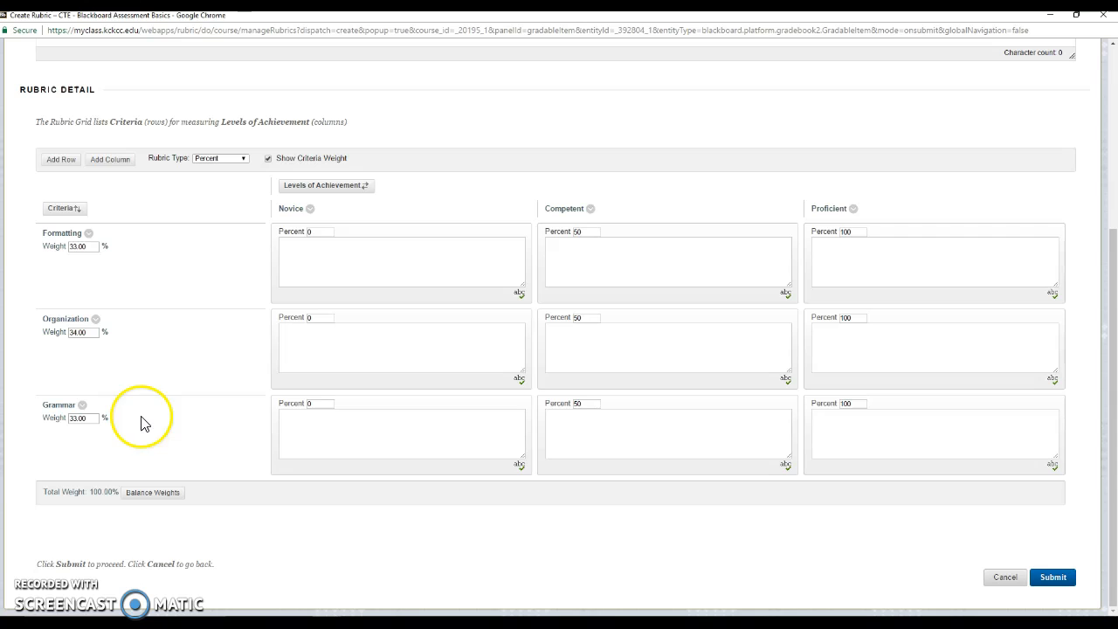
# Delete the Proficient and Competent achievement-level columns.
pyautogui.click(853, 209)
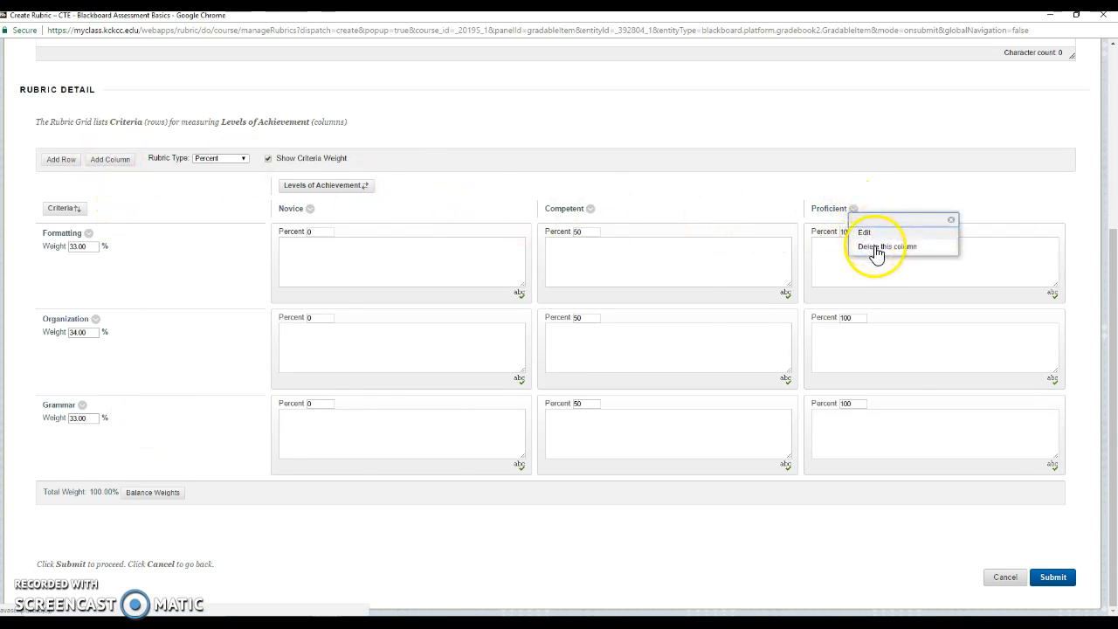
pyautogui.click(876, 246)
pyautogui.click(760, 209)
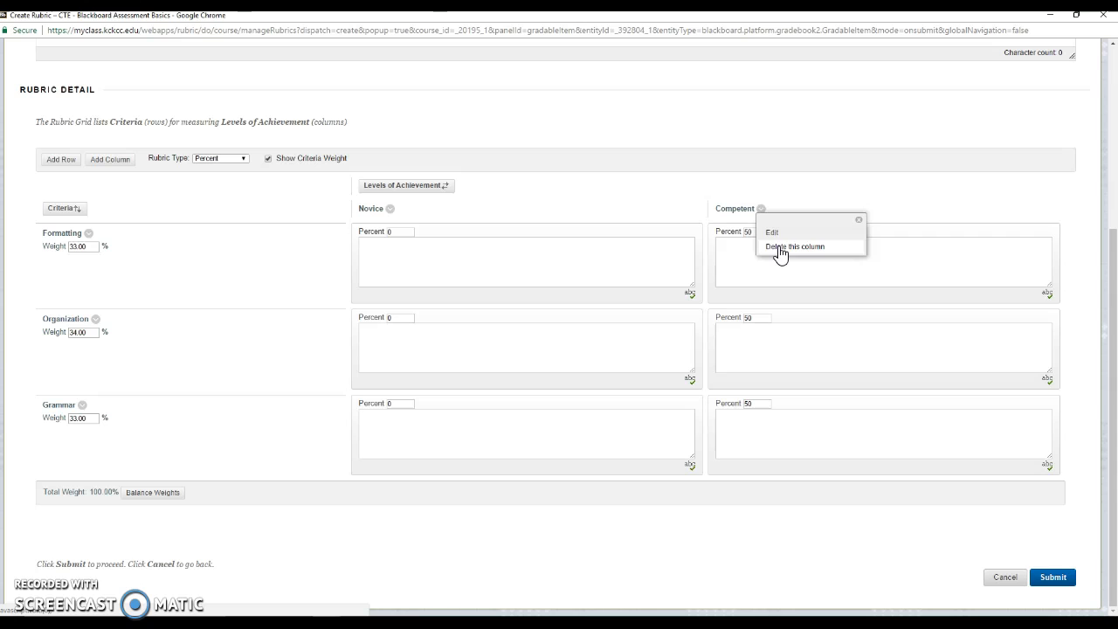
pyautogui.click(780, 249)
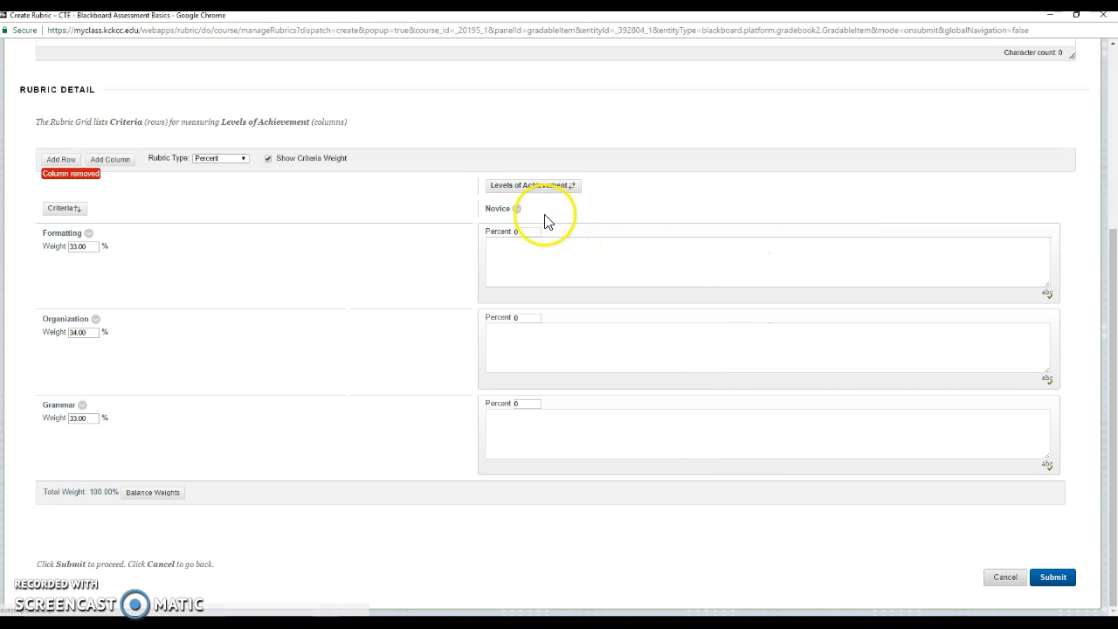
# Rename the remaining Novice level to Points.
pyautogui.click(517, 211)
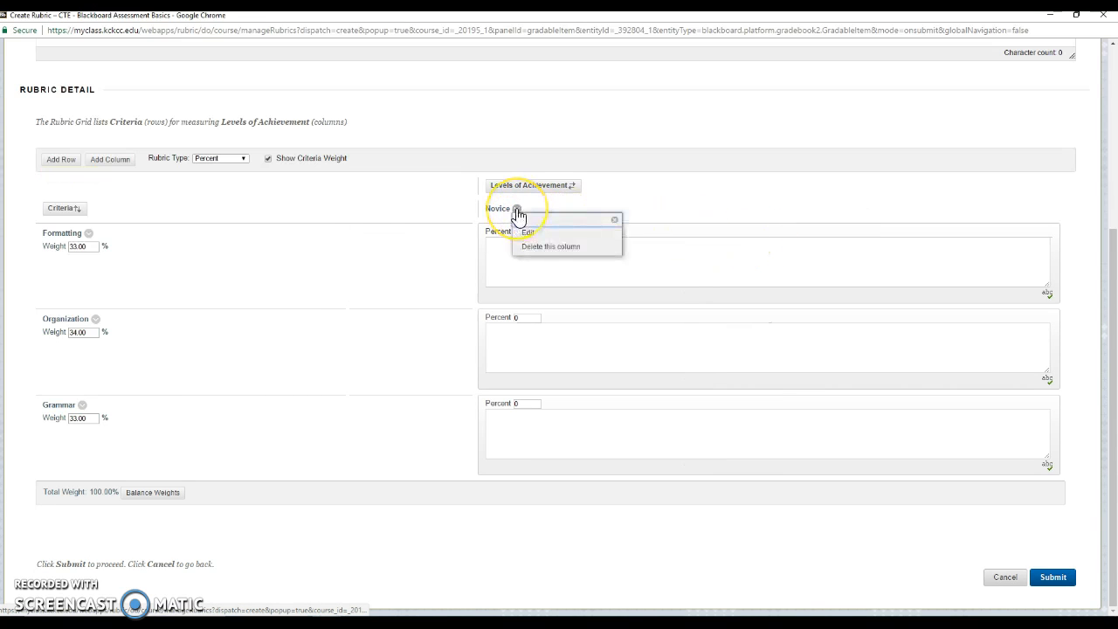
pyautogui.click(529, 234)
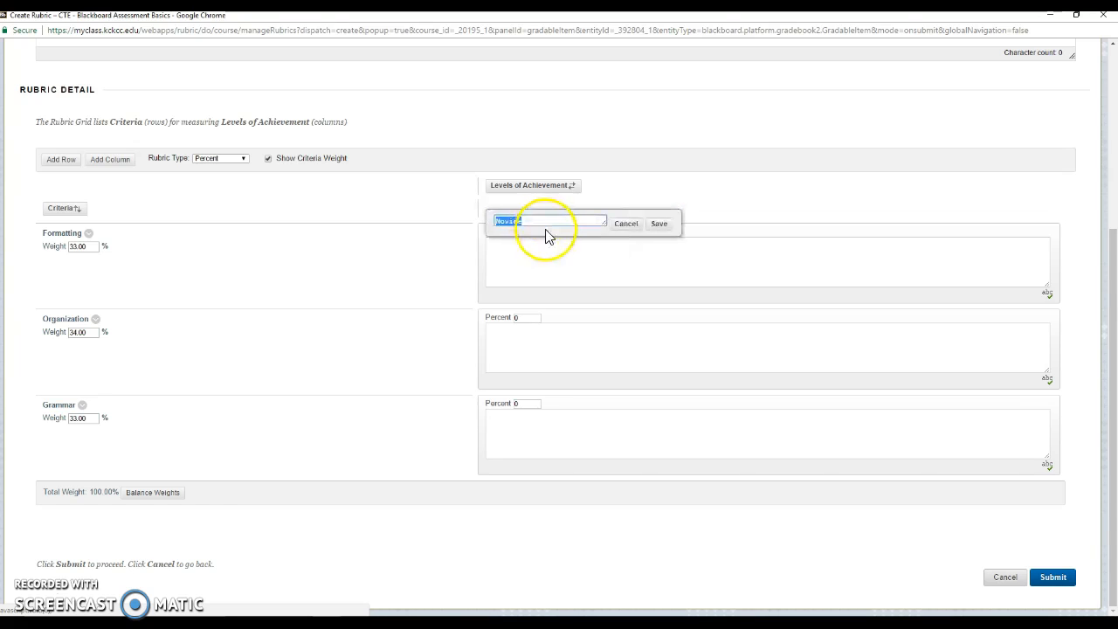
pyautogui.write('Points')
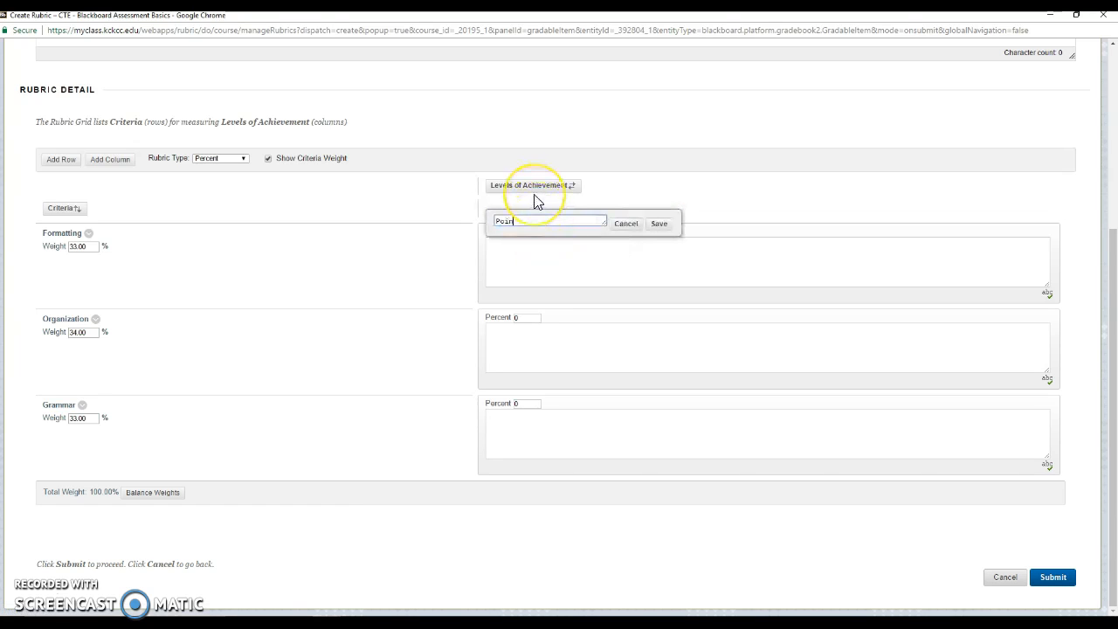
pyautogui.click(662, 227)
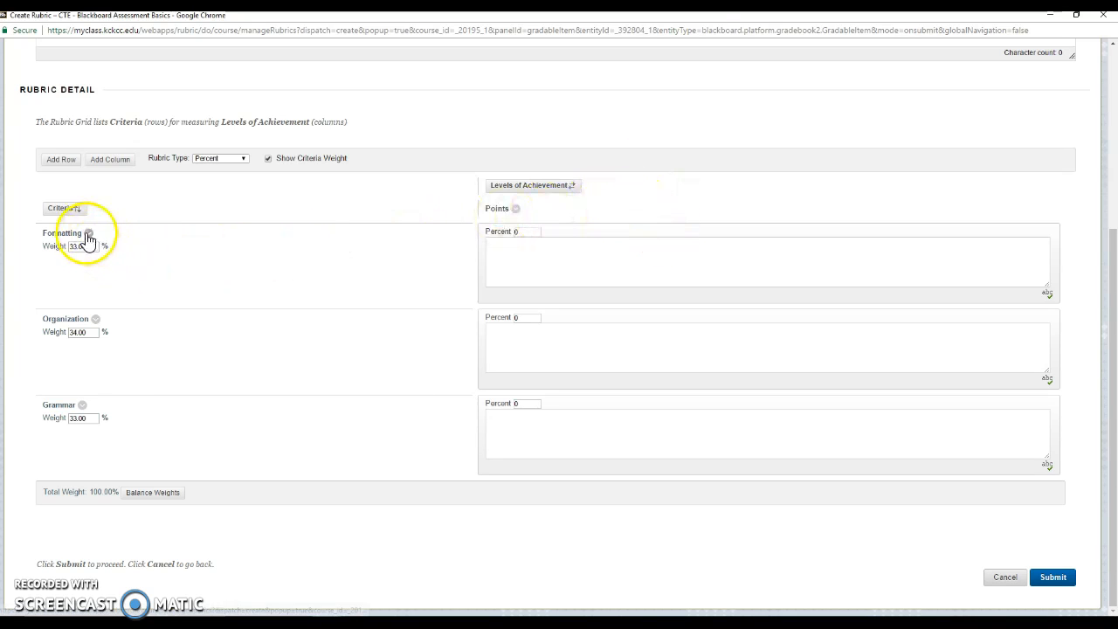
pyautogui.click(240, 160)
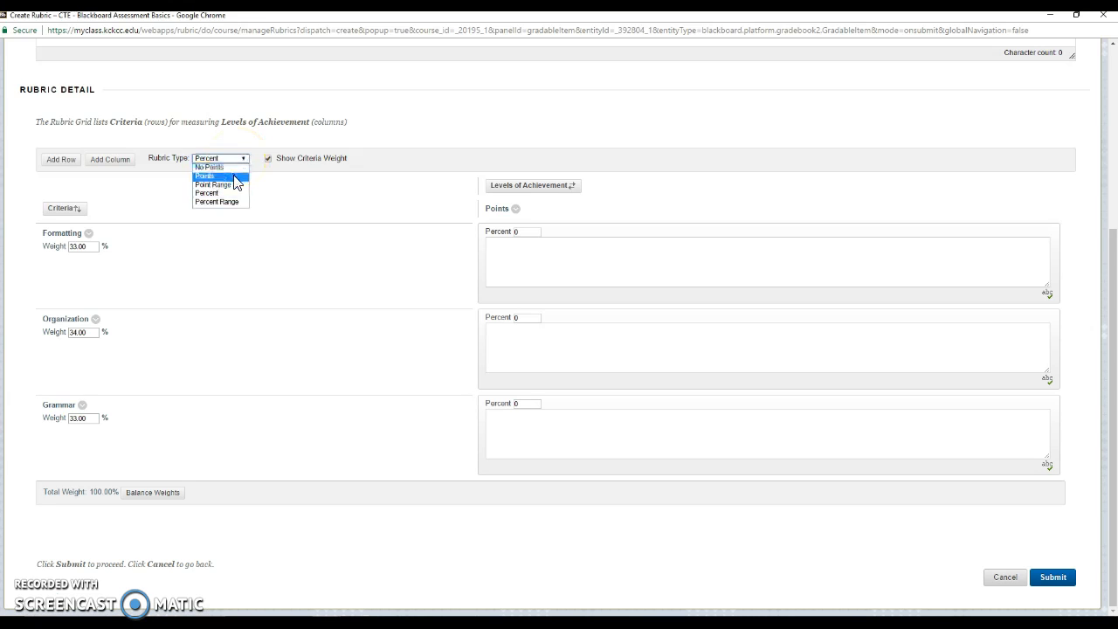
# Switch to Point Range and set Formatting, Organization and Grammar maximums to 25 each.
pyautogui.click(234, 185)
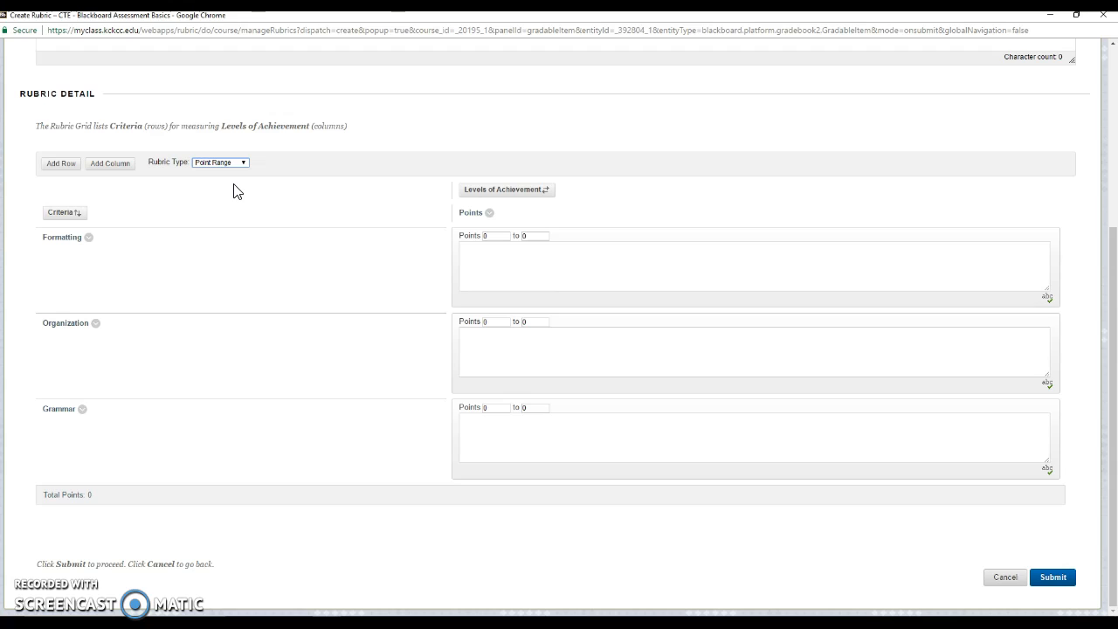
pyautogui.click(538, 236)
pyautogui.press('BackSpace')
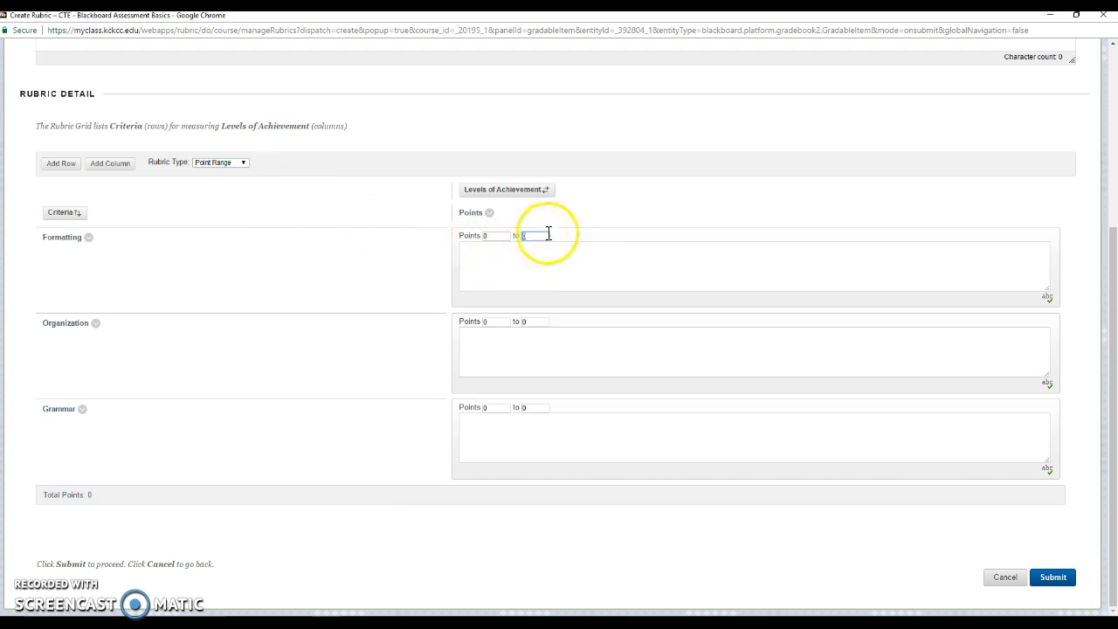
pyautogui.write('25')
pyautogui.click(536, 322)
pyautogui.write('2')
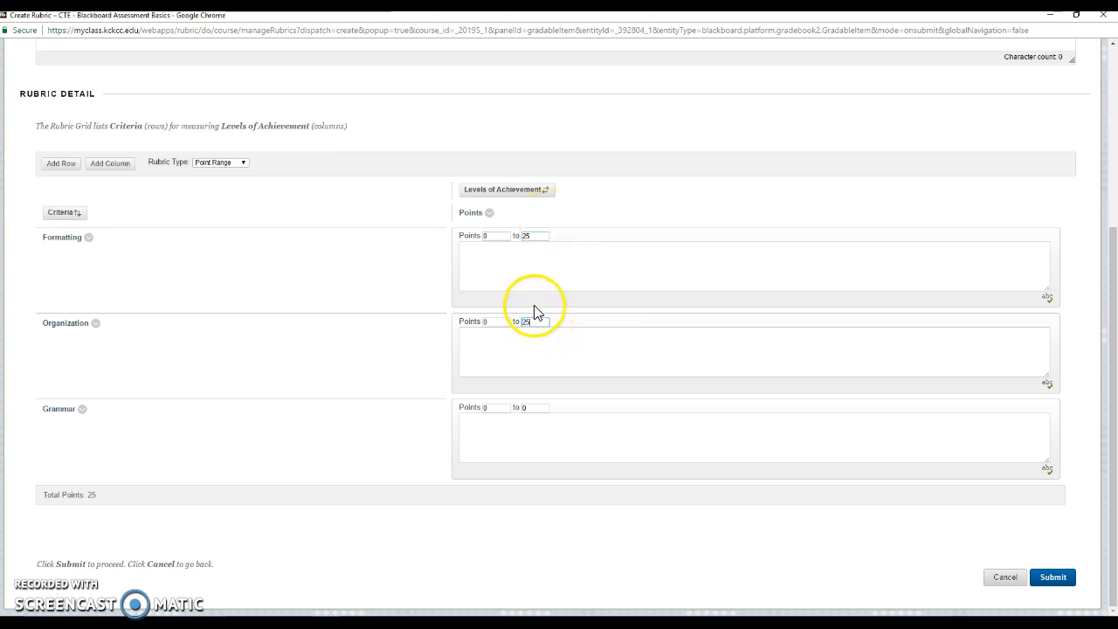
pyautogui.click(530, 408)
pyautogui.write('25')
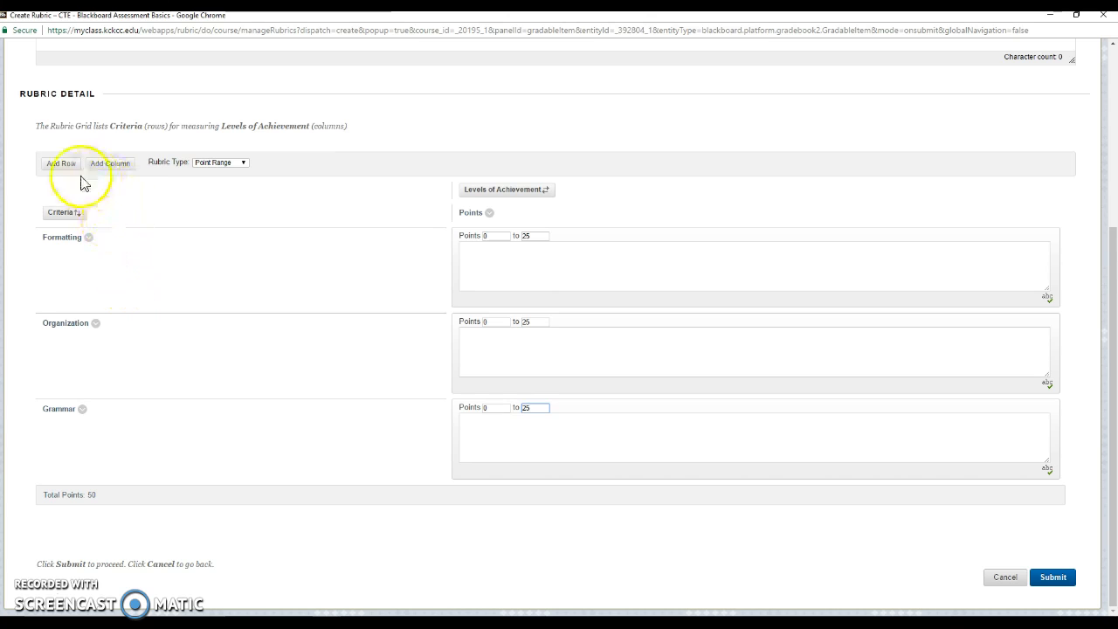
pyautogui.click(89, 240)
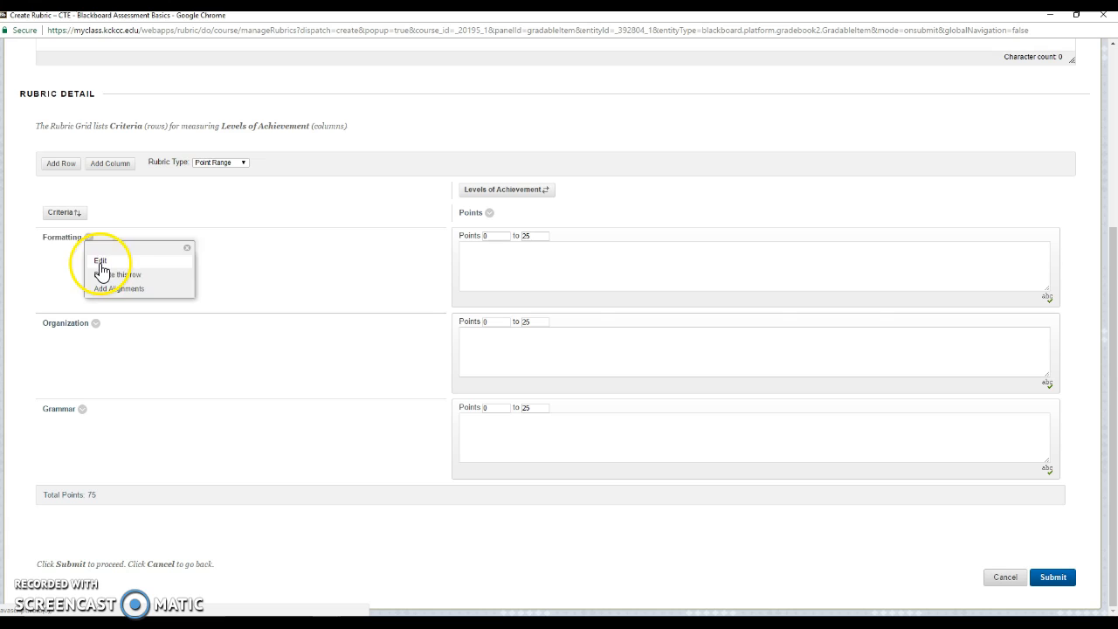
# Rename the Formatting criterion to Introduction and Organization to Thesis Statement.
pyautogui.click(101, 261)
pyautogui.write('Int')
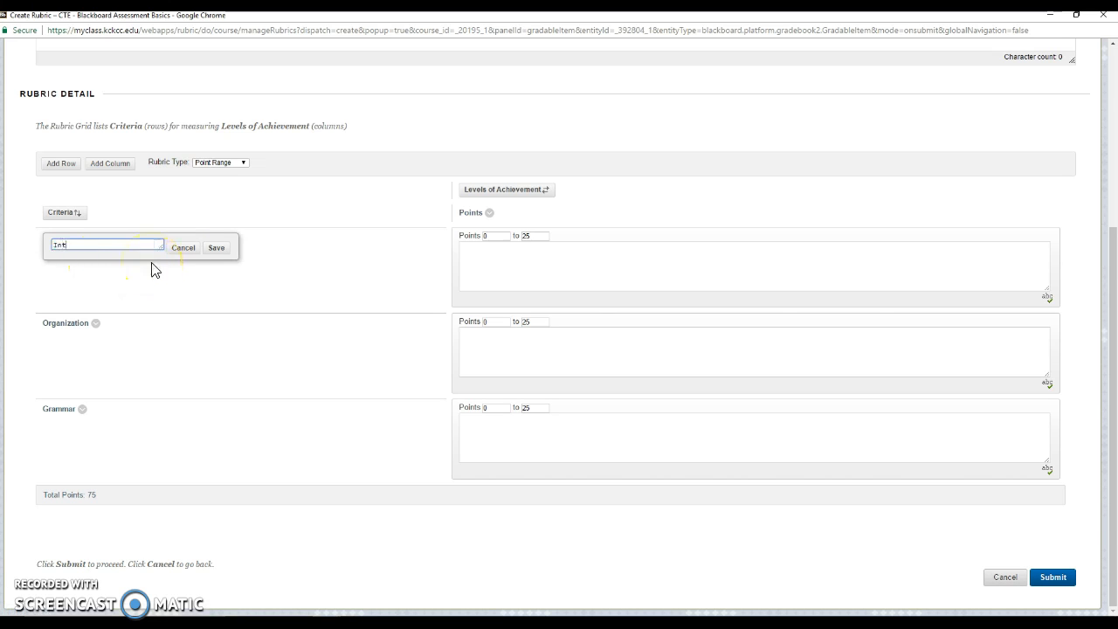
pyautogui.write('roduction')
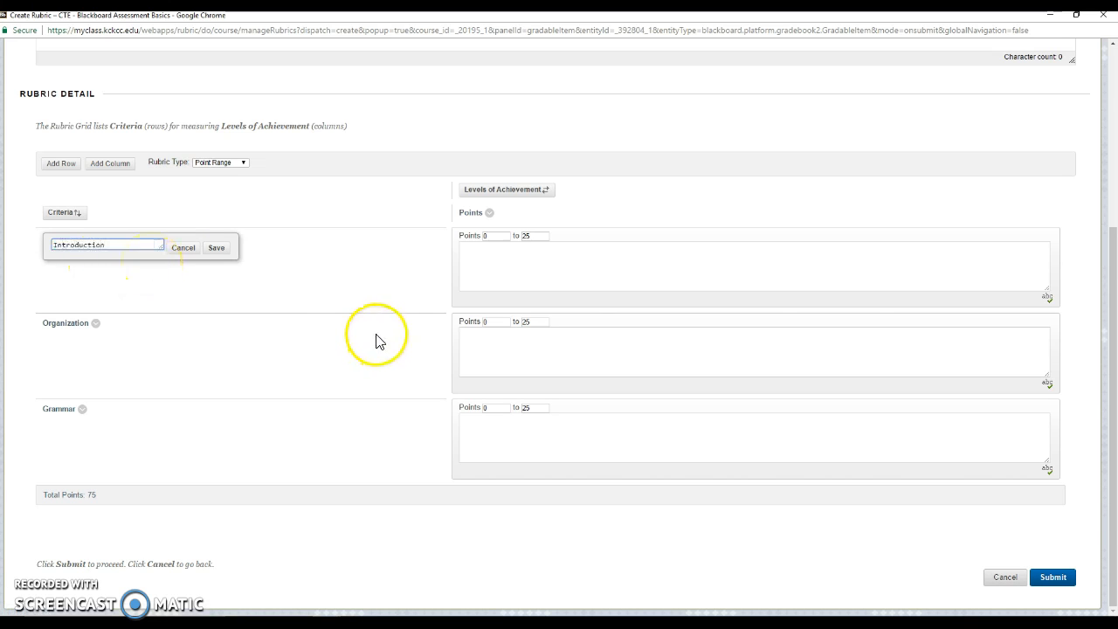
pyautogui.click(216, 248)
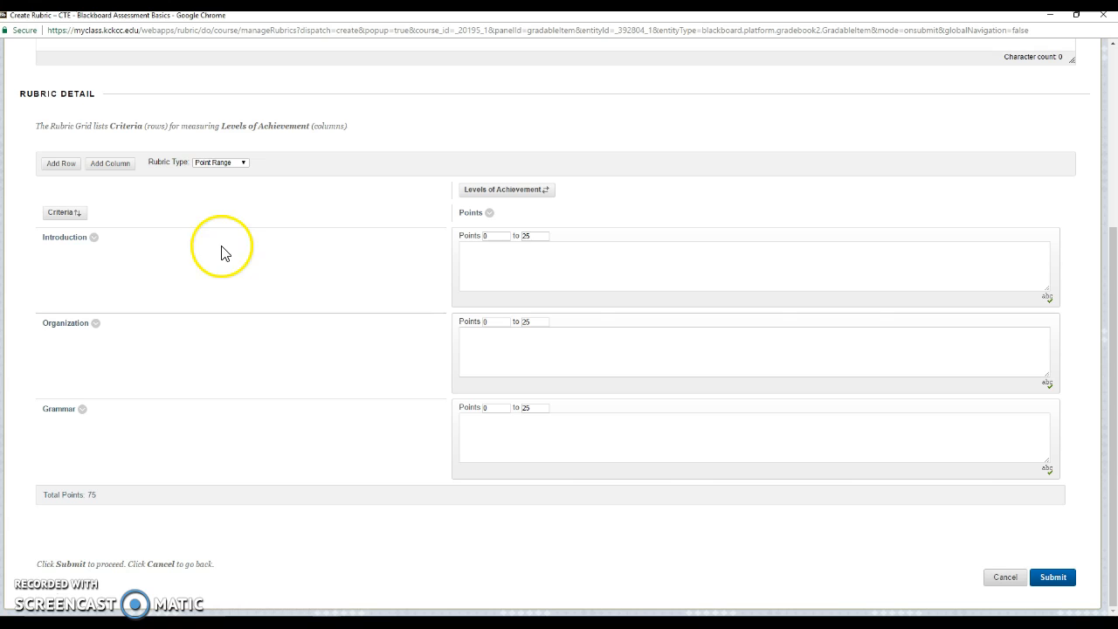
pyautogui.click(96, 324)
pyautogui.click(138, 281)
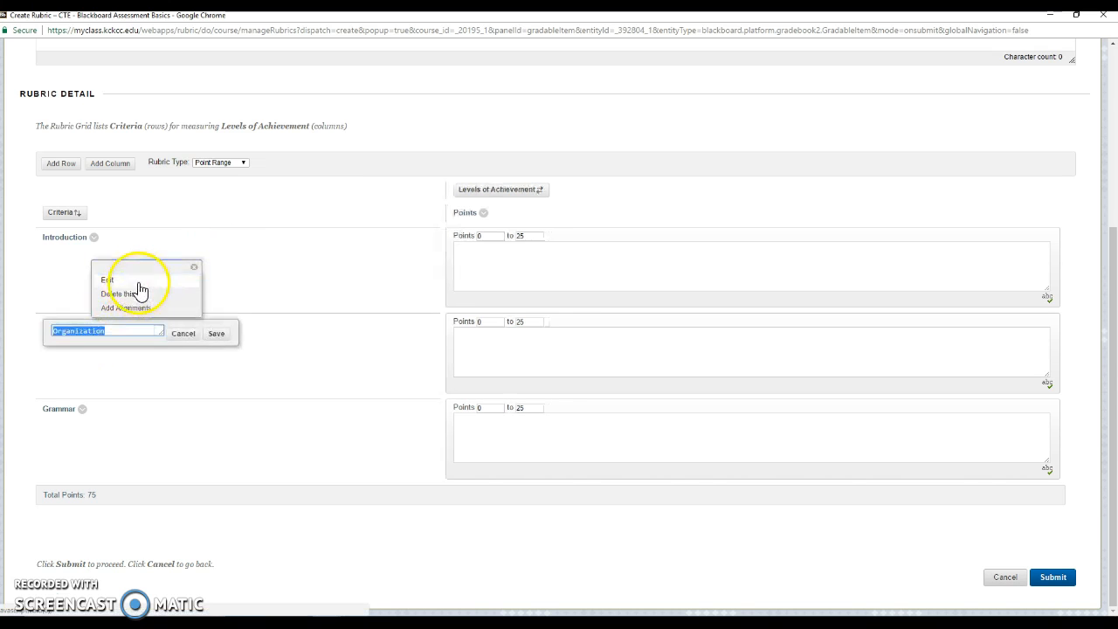
pyautogui.write('Thesis St')
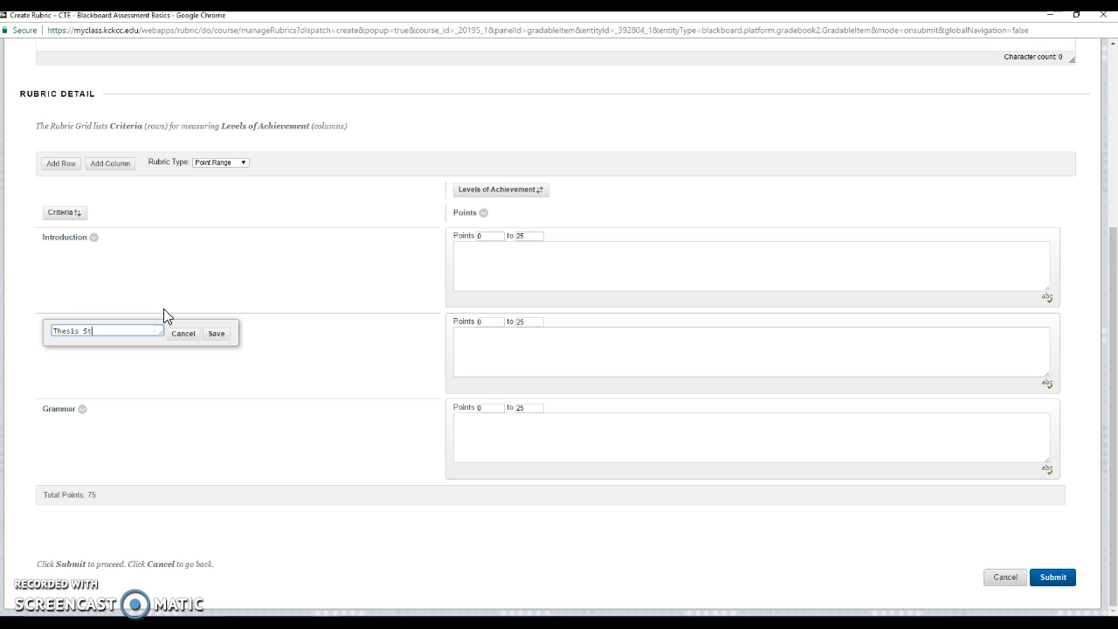
pyautogui.write('atement')
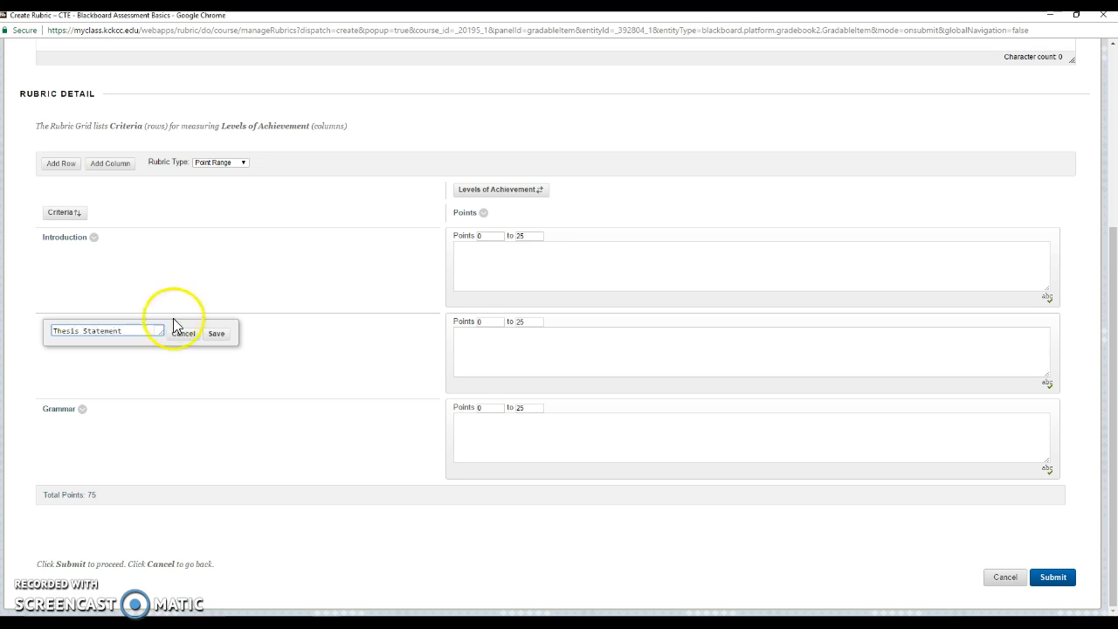
pyautogui.click(216, 337)
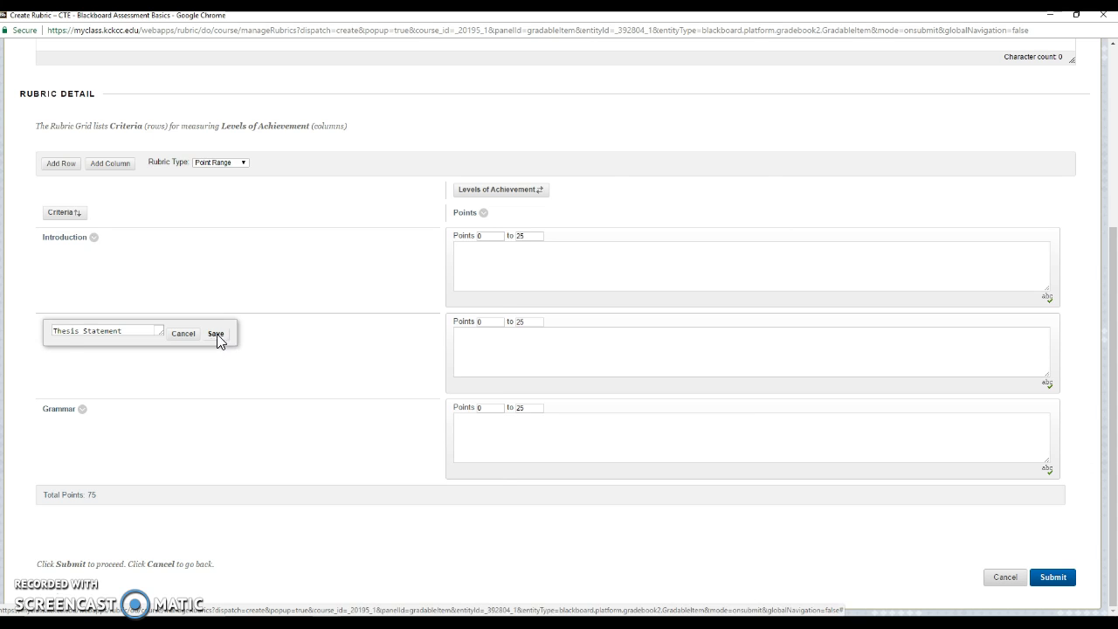
# Add a fourth criterion row named Conclusion.
pyautogui.click(82, 410)
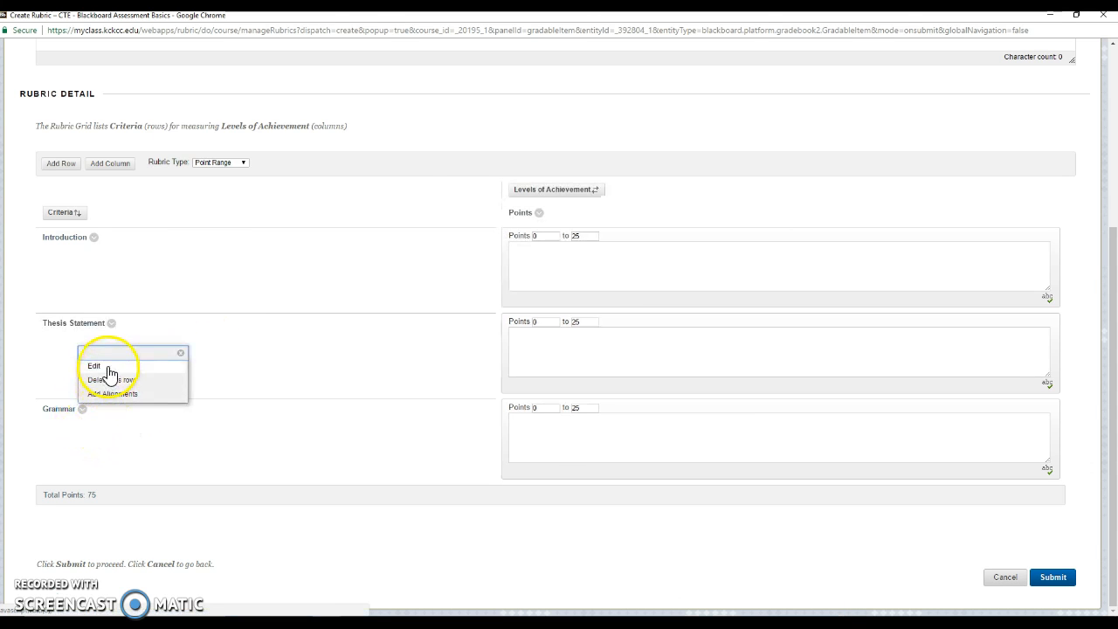
pyautogui.click(111, 431)
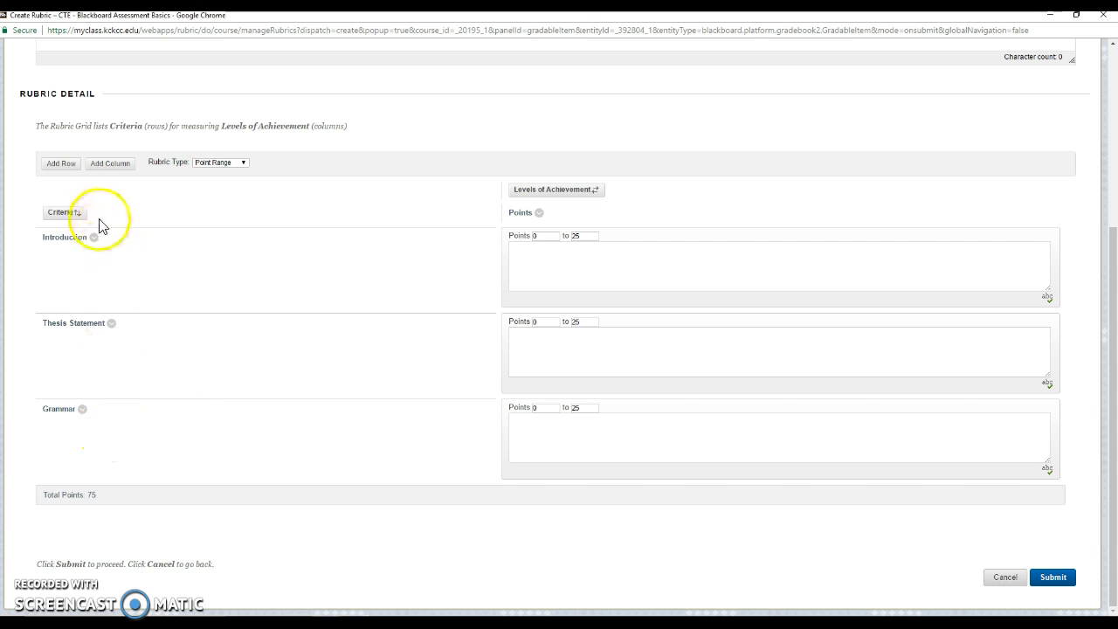
pyautogui.click(72, 171)
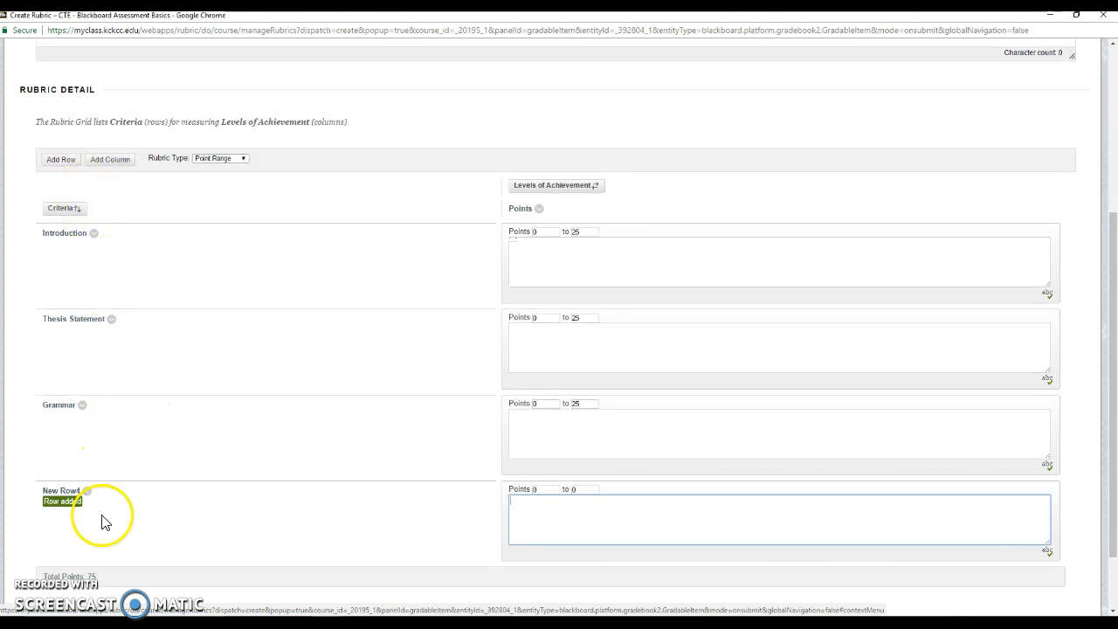
pyautogui.click(85, 490)
pyautogui.click(98, 446)
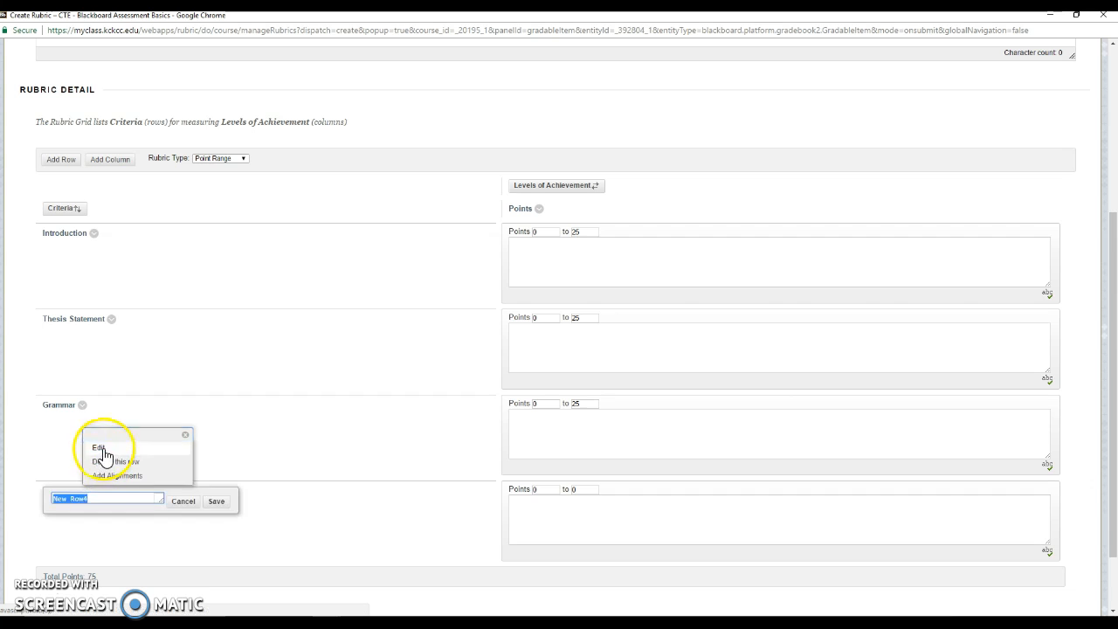
pyautogui.write('Conclusion')
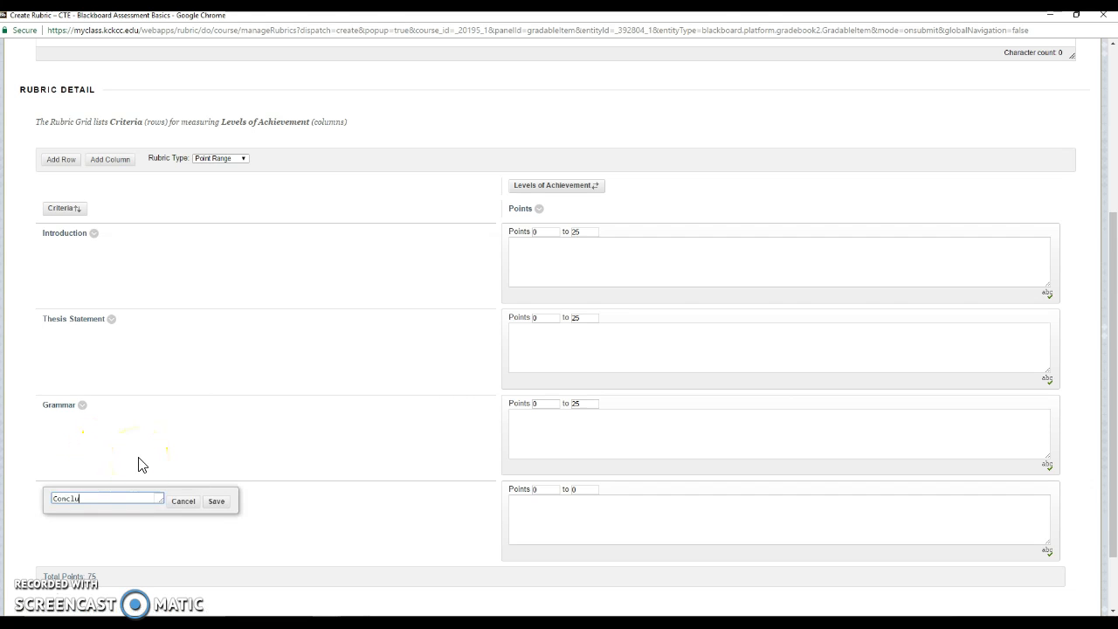
pyautogui.click(216, 501)
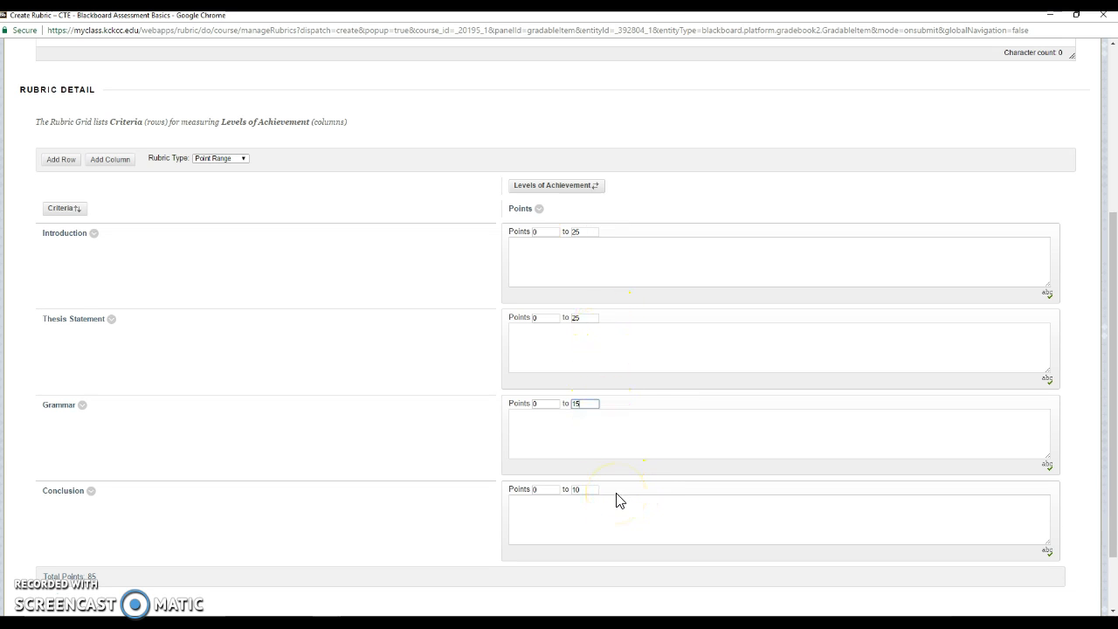
pyautogui.click(612, 259)
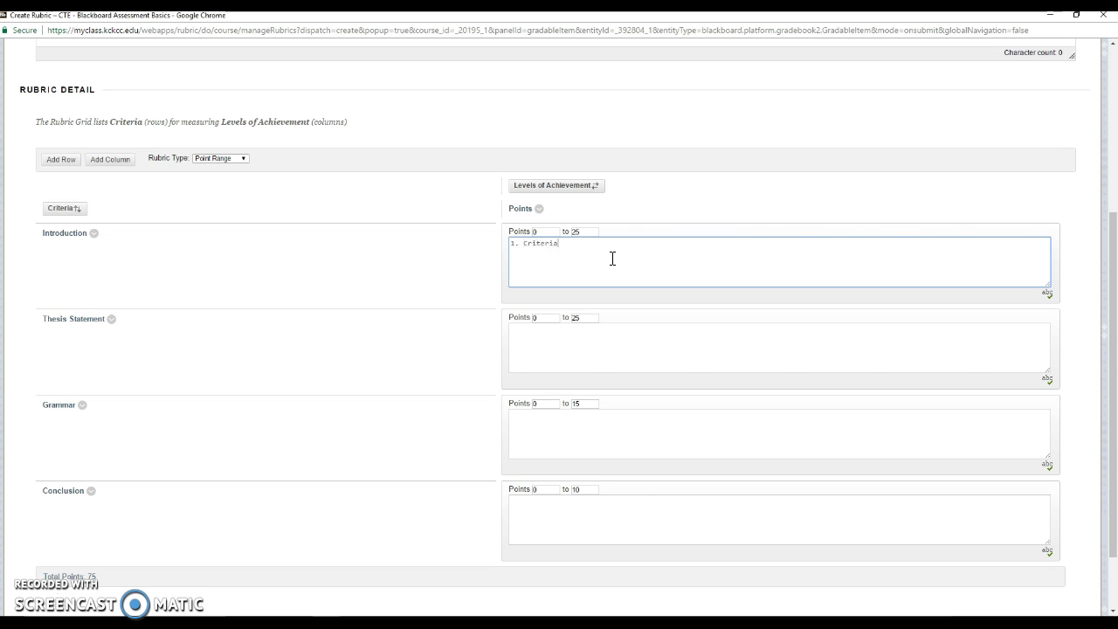
# Enter placeholder descriptions for Introduction, Thesis Statement, Grammar and Conclusion.
pyautogui.click(578, 251)
pyautogui.click(572, 364)
pyautogui.write('A. Criteria...')
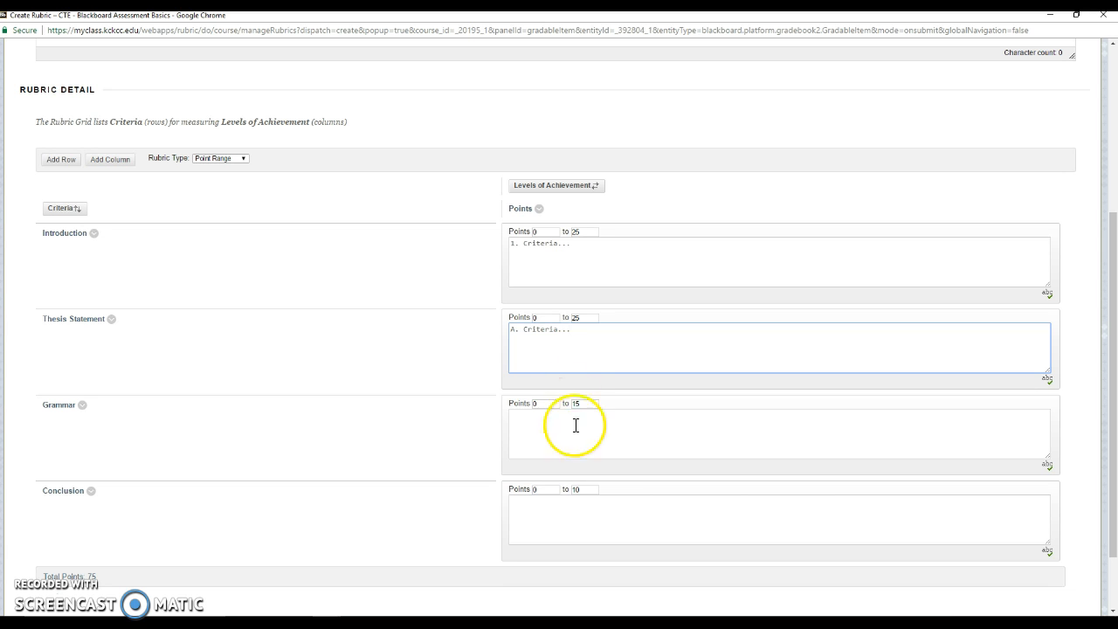
pyautogui.click(578, 436)
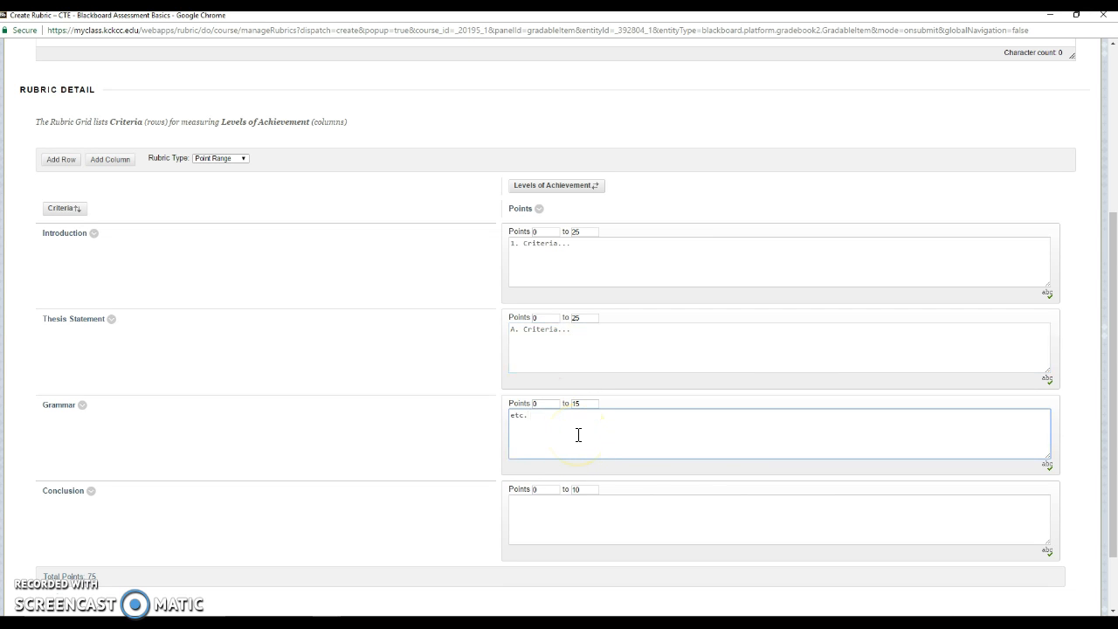
pyautogui.click(800, 514)
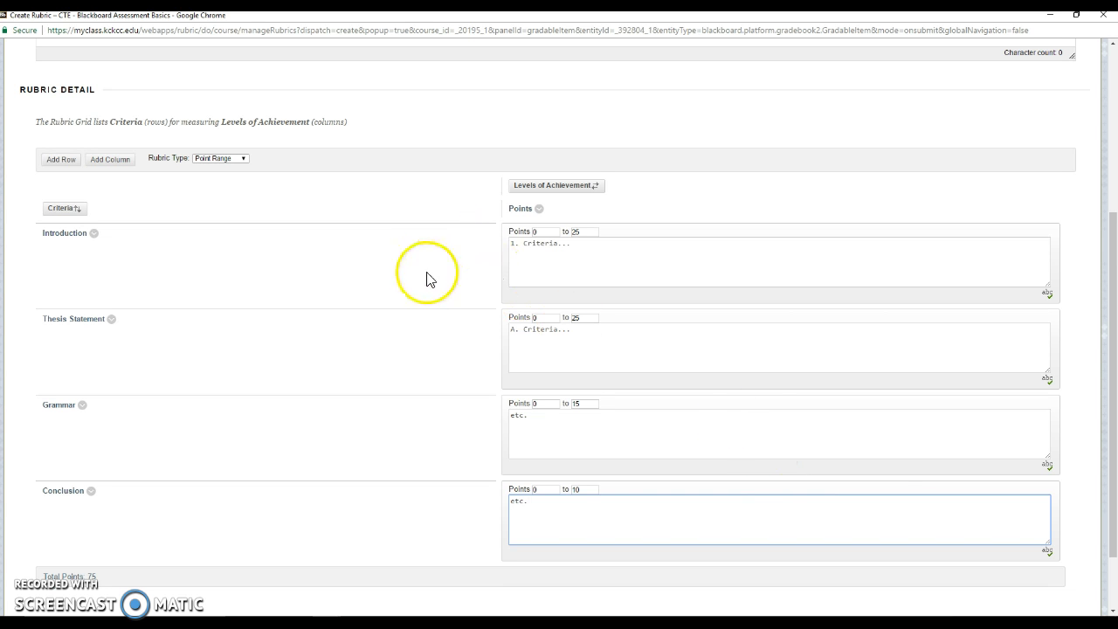
pyautogui.scroll(-1, 430, 286)
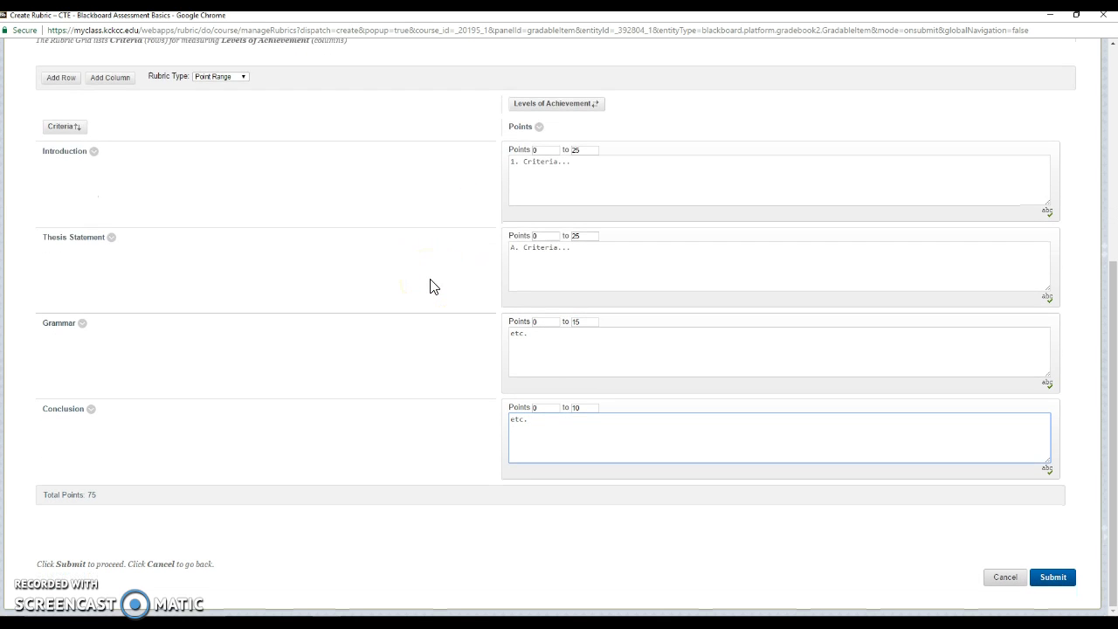
pyautogui.scroll(1, 481, 352)
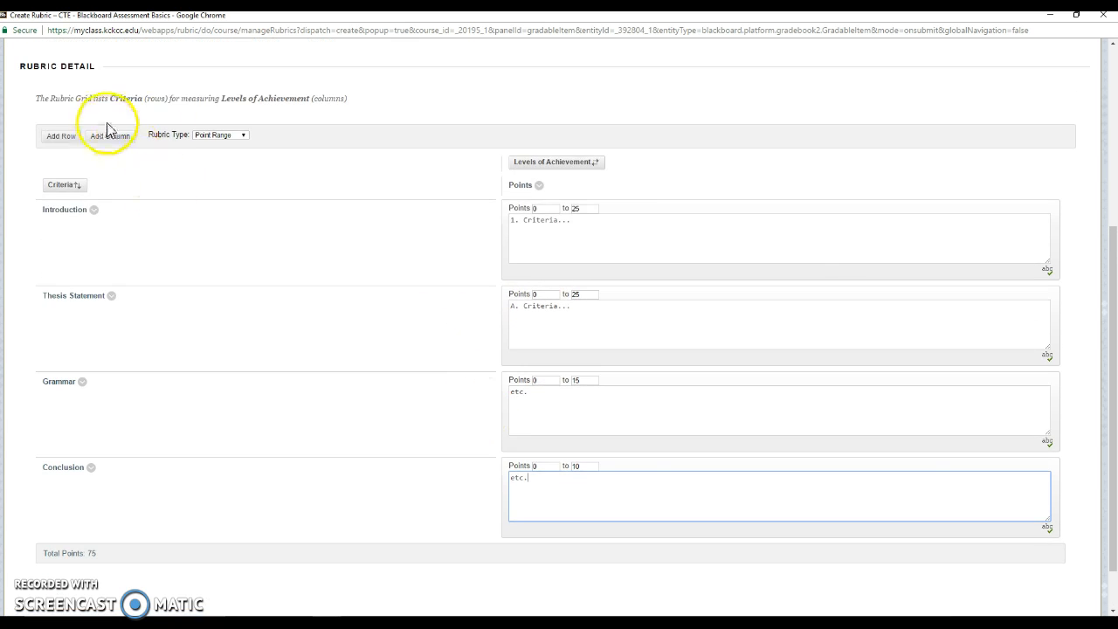
# Change the rubric to Points type with values 25, 25, 15 and 10.
pyautogui.click(217, 135)
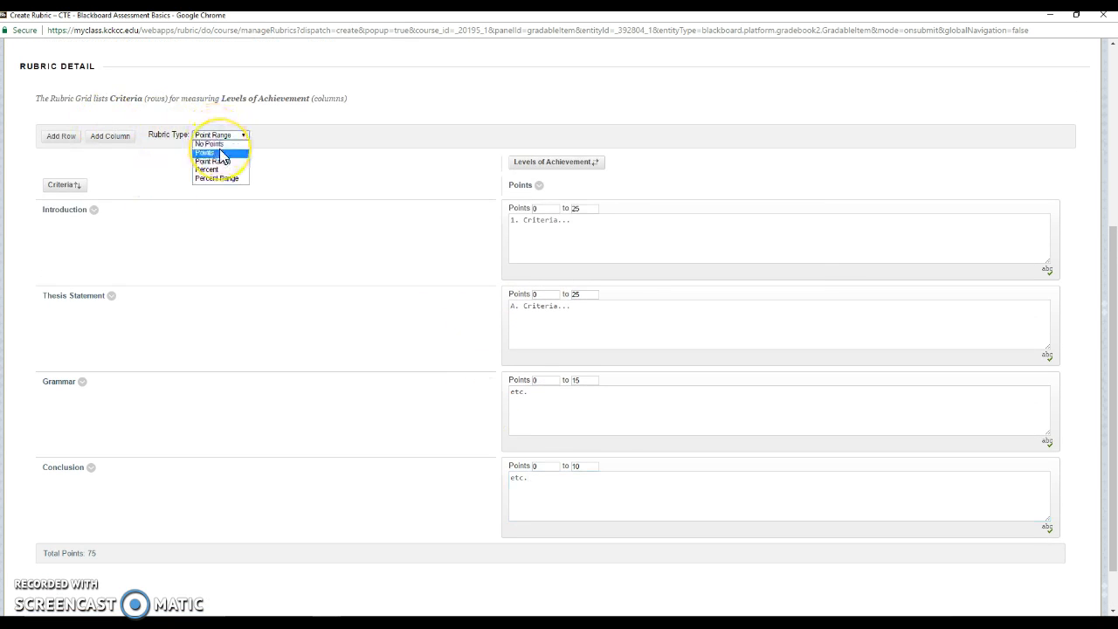
pyautogui.click(221, 156)
pyautogui.doubleClick(546, 209)
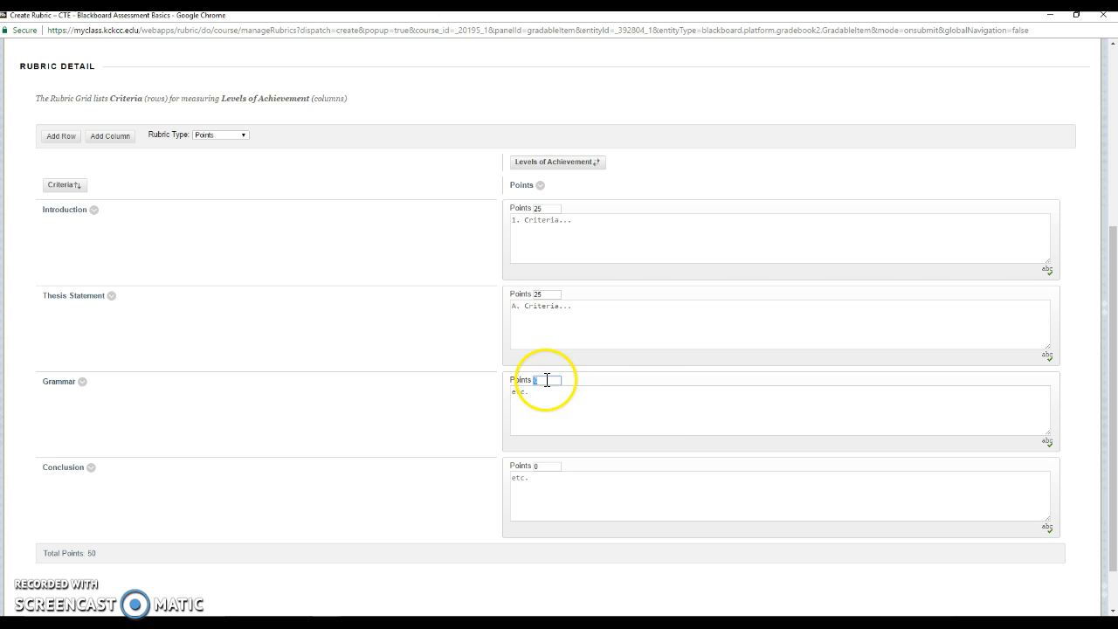
pyautogui.doubleClick(549, 470)
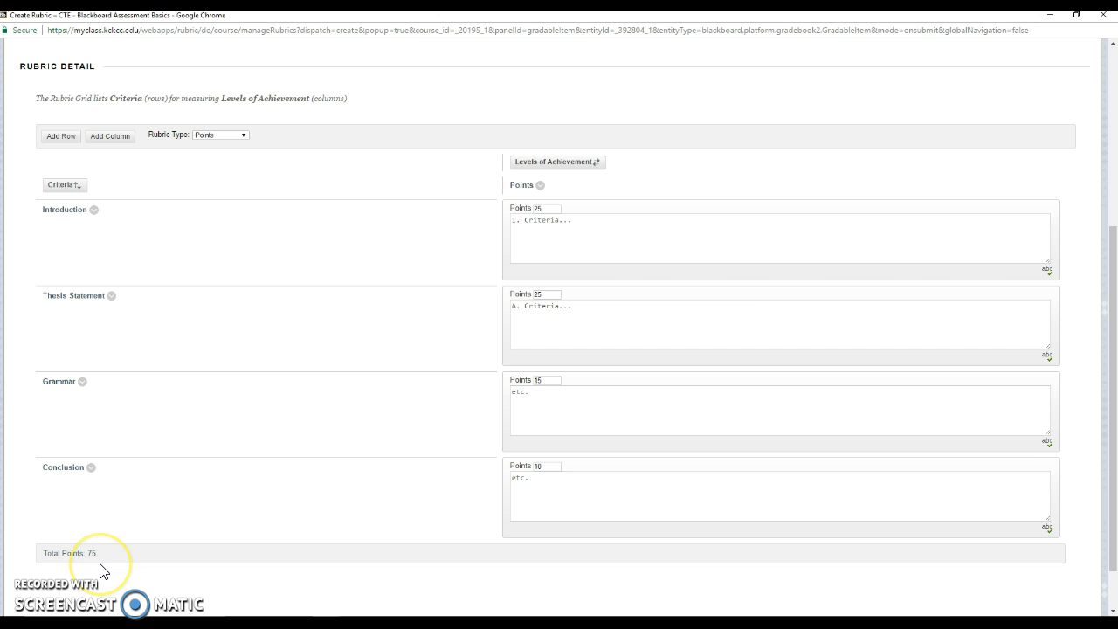
pyautogui.scroll(-2, 349, 511)
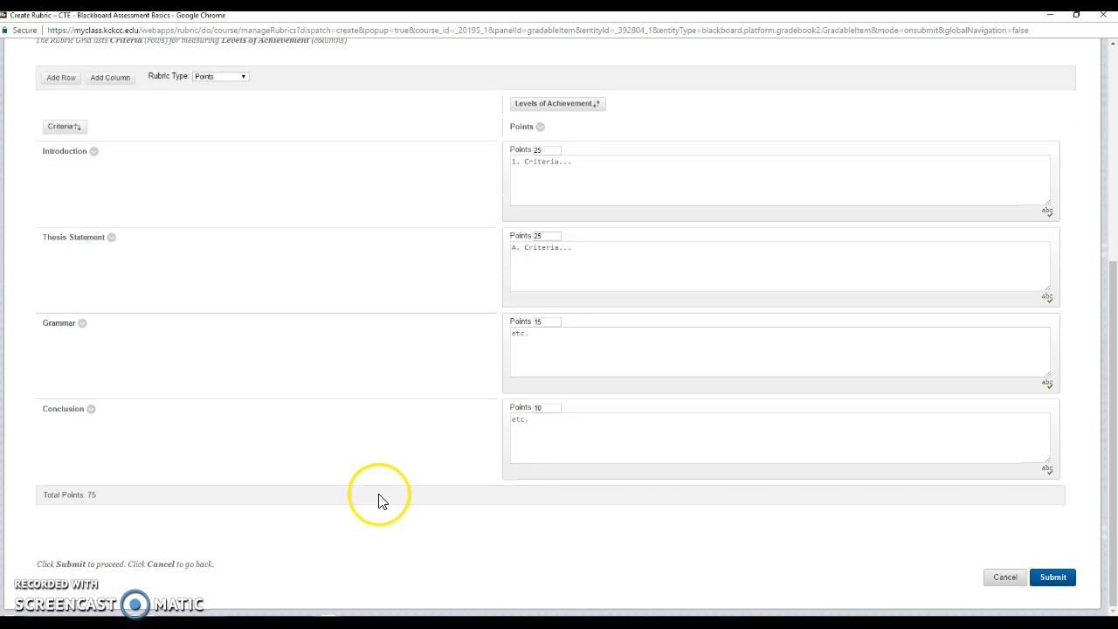
# Submit the rubric, accept 75 as Points Possible, and preview Homework Rubric.
pyautogui.click(1052, 577)
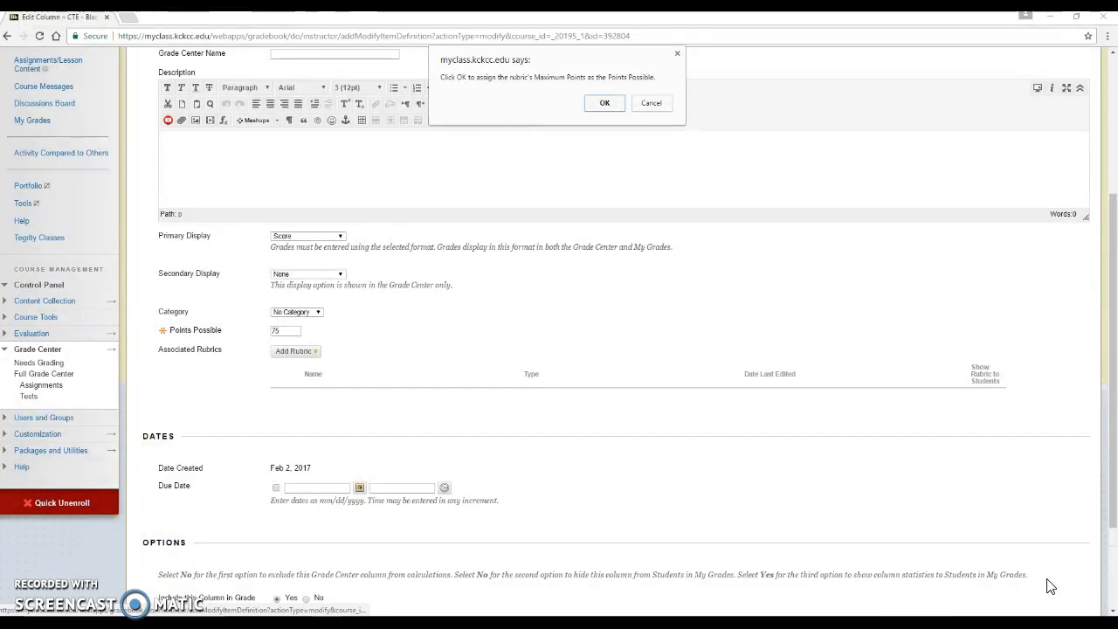
pyautogui.click(604, 103)
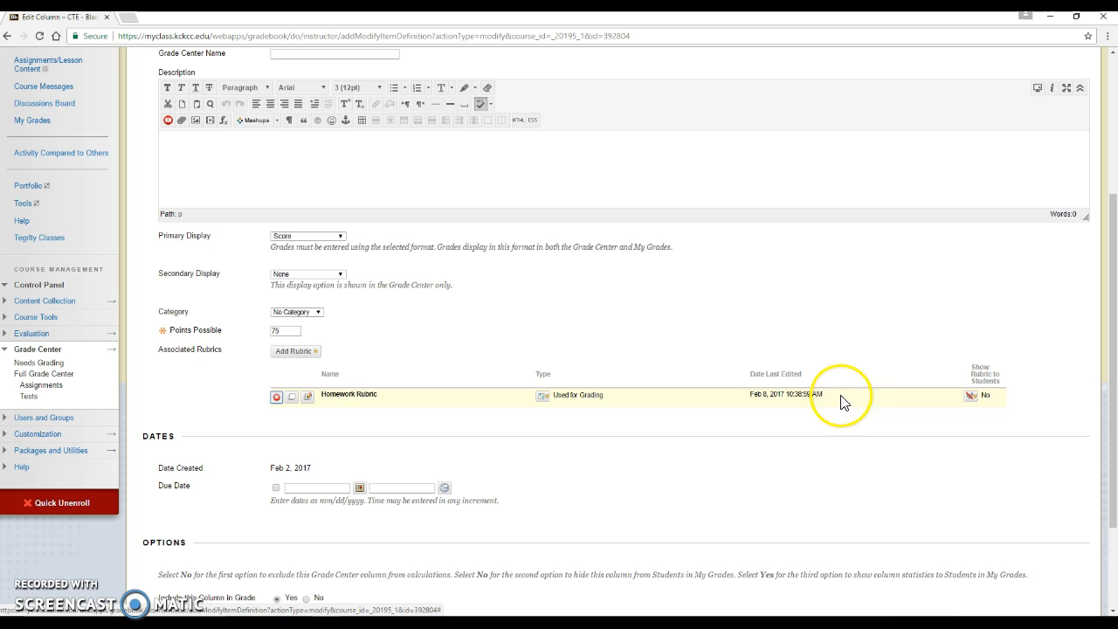
pyautogui.click(292, 398)
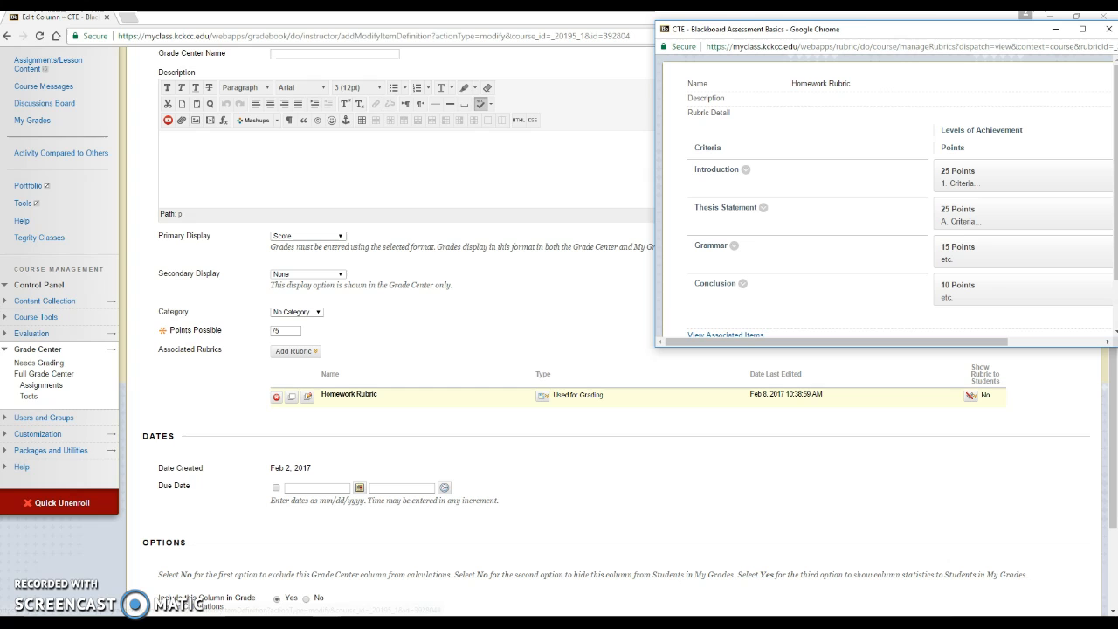
pyautogui.click(1082, 28)
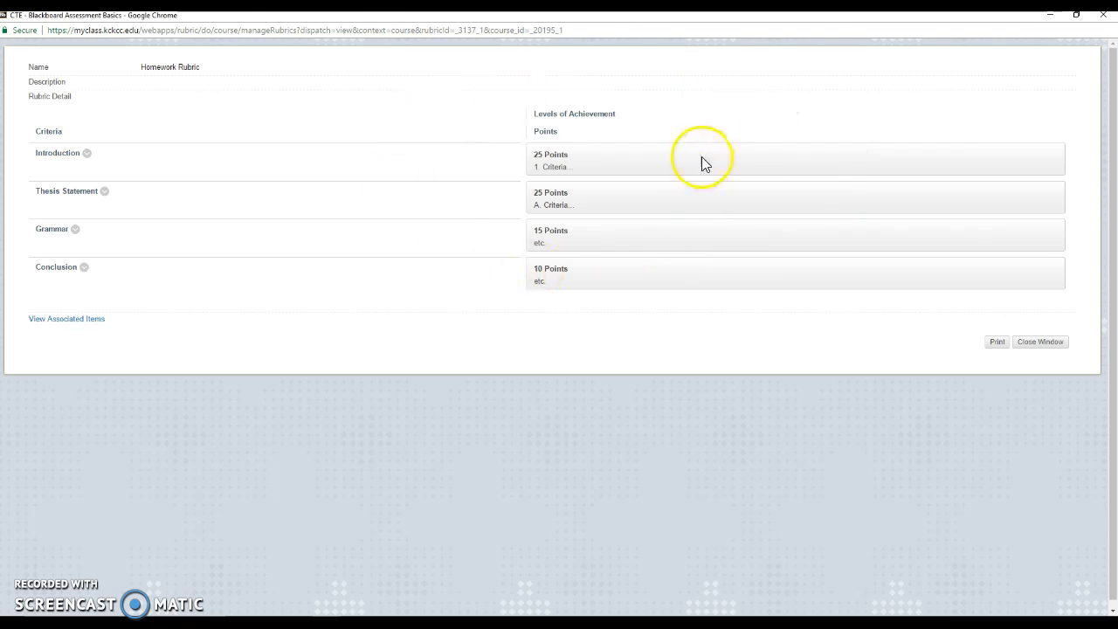
pyautogui.click(1041, 342)
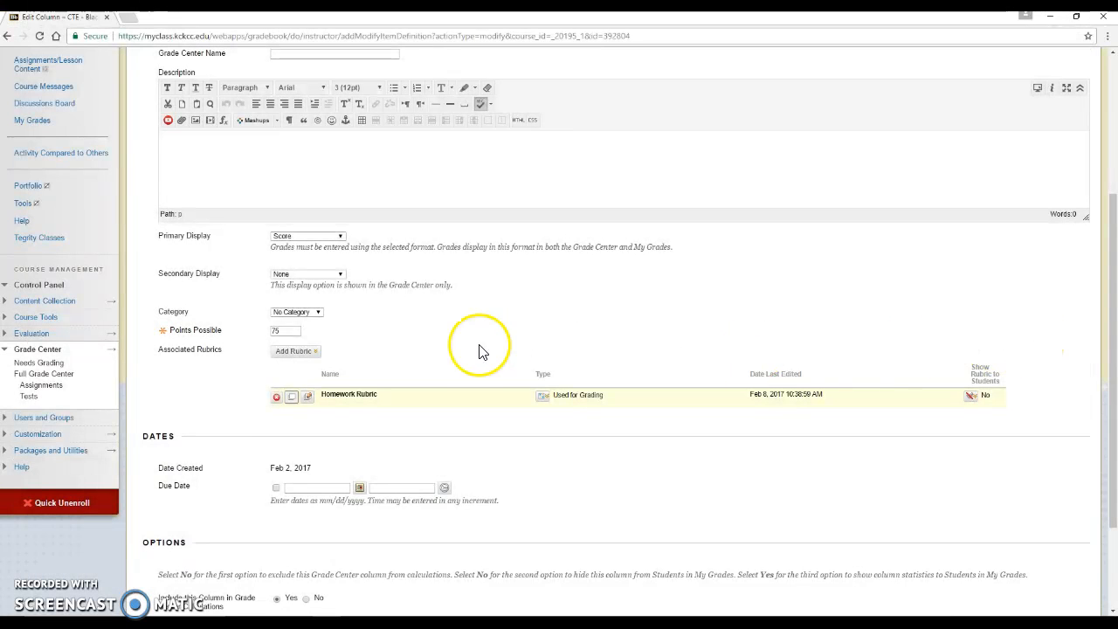
# Shorten the Introduction criterion name to Intro in Homework Rubric and save it.
pyautogui.click(308, 397)
pyautogui.click(872, 17)
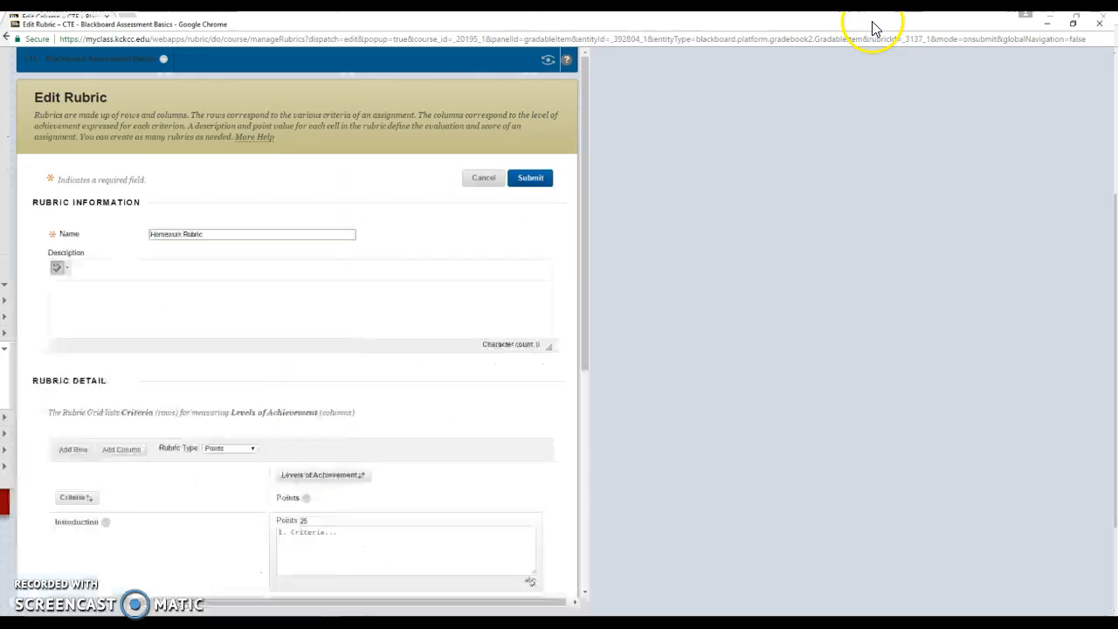
pyautogui.scroll(-3, 769, 227)
pyautogui.scroll(-2, 762, 242)
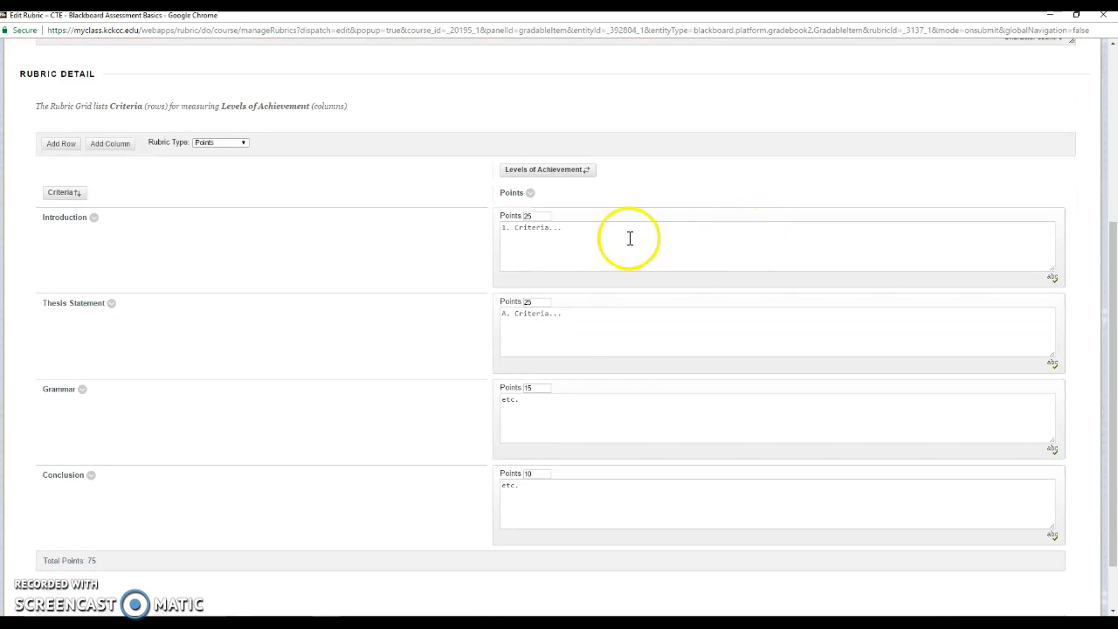
pyautogui.click(94, 217)
pyautogui.click(105, 242)
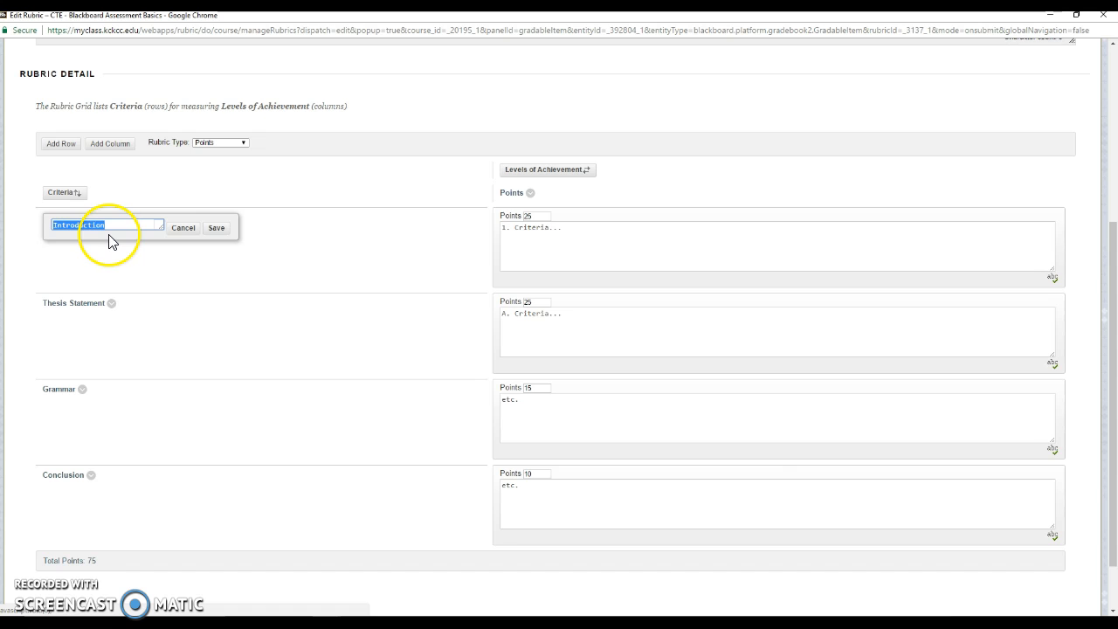
pyautogui.write('T')
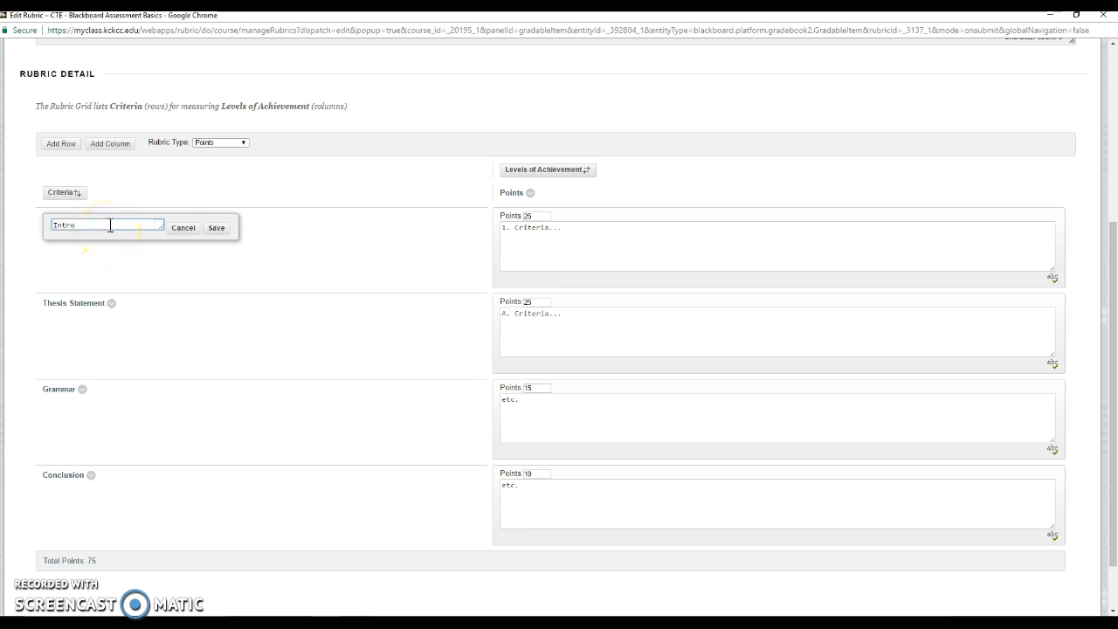
pyautogui.click(215, 228)
pyautogui.scroll(-2, 424, 279)
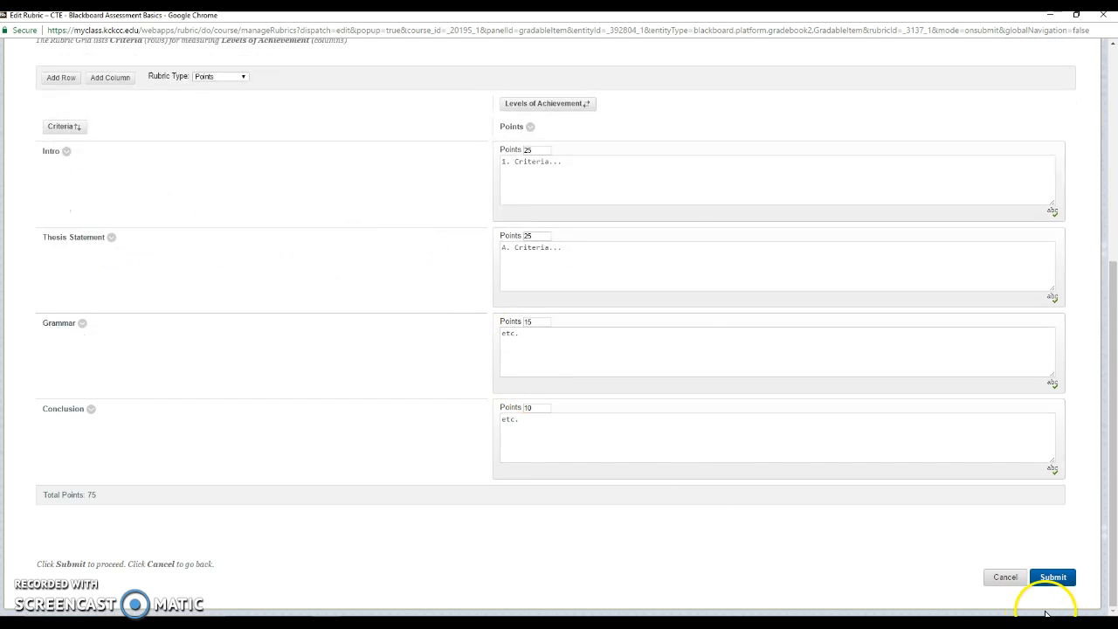
pyautogui.click(1053, 577)
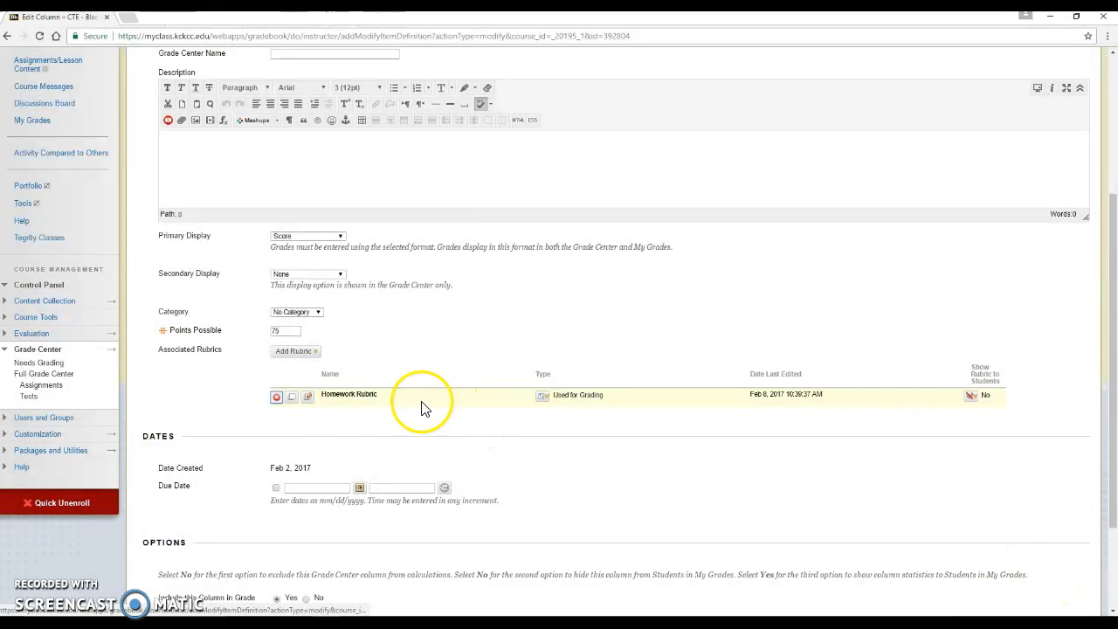
# Preview the updated Homework Rubric and return to the column's rubric settings.
pyautogui.click(295, 400)
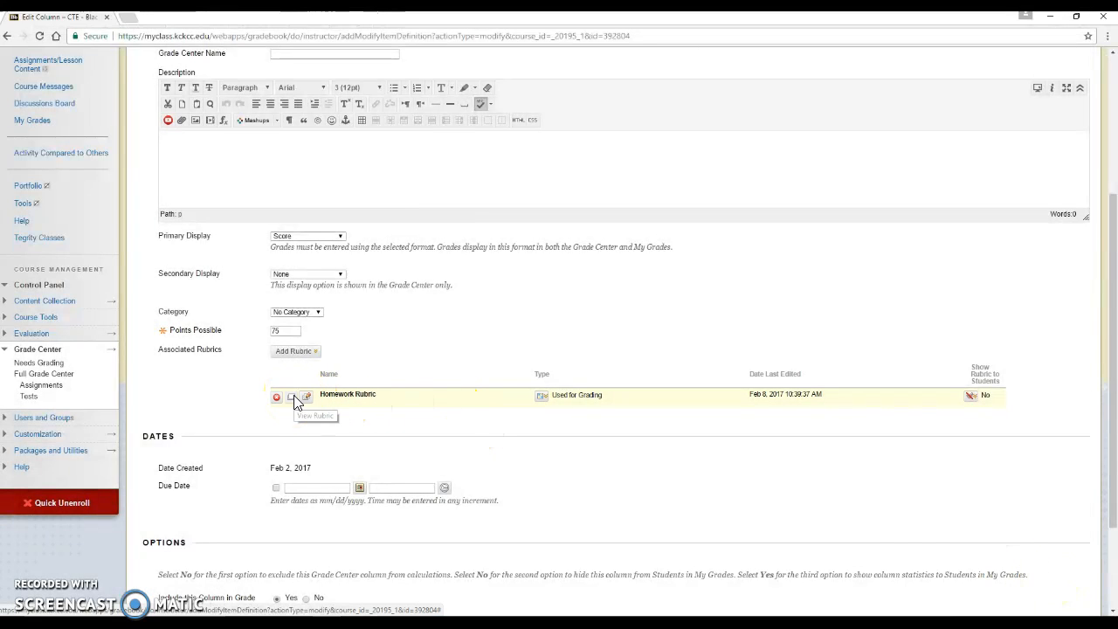
pyautogui.click(1081, 38)
pyautogui.click(1078, 78)
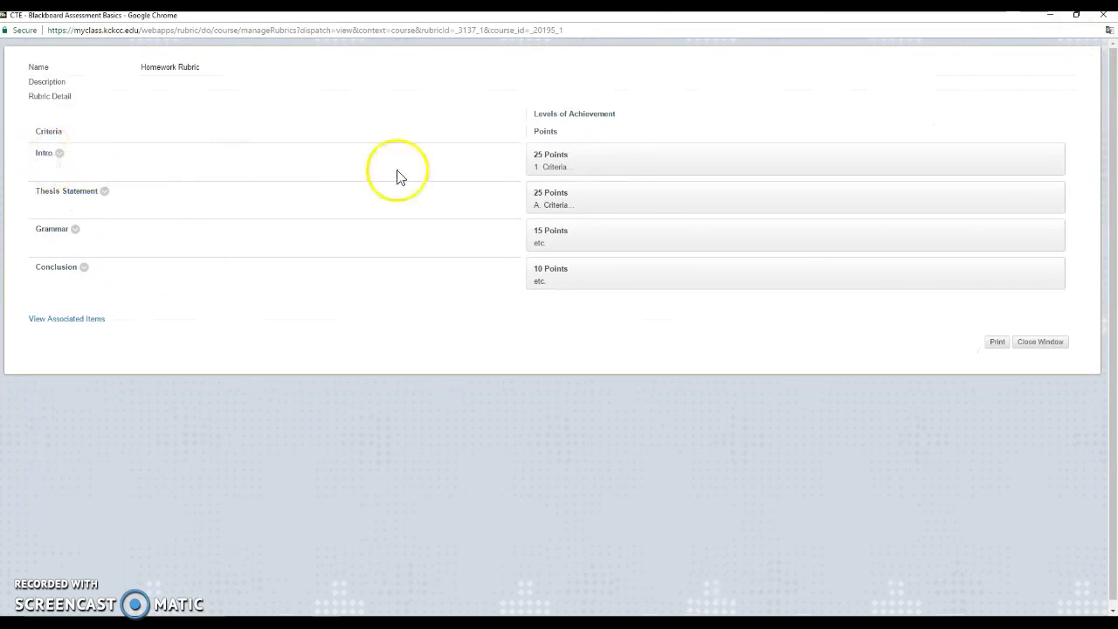
pyautogui.click(1057, 343)
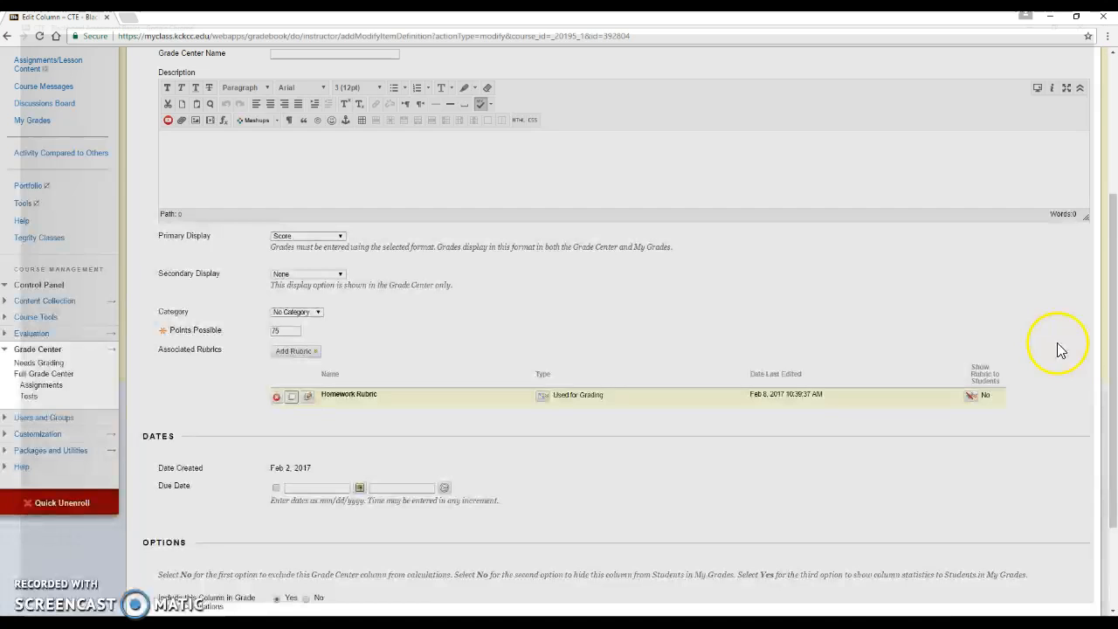
pyautogui.click(542, 397)
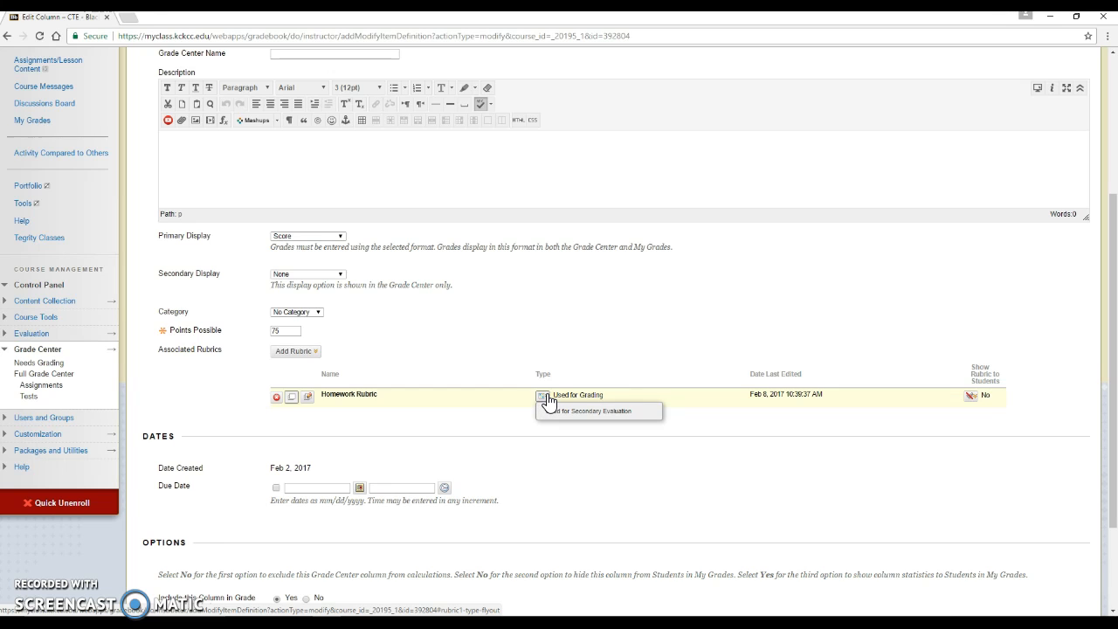
# Show Homework Rubric to students with rubric scores and submit the Homework 2 column.
pyautogui.click(543, 397)
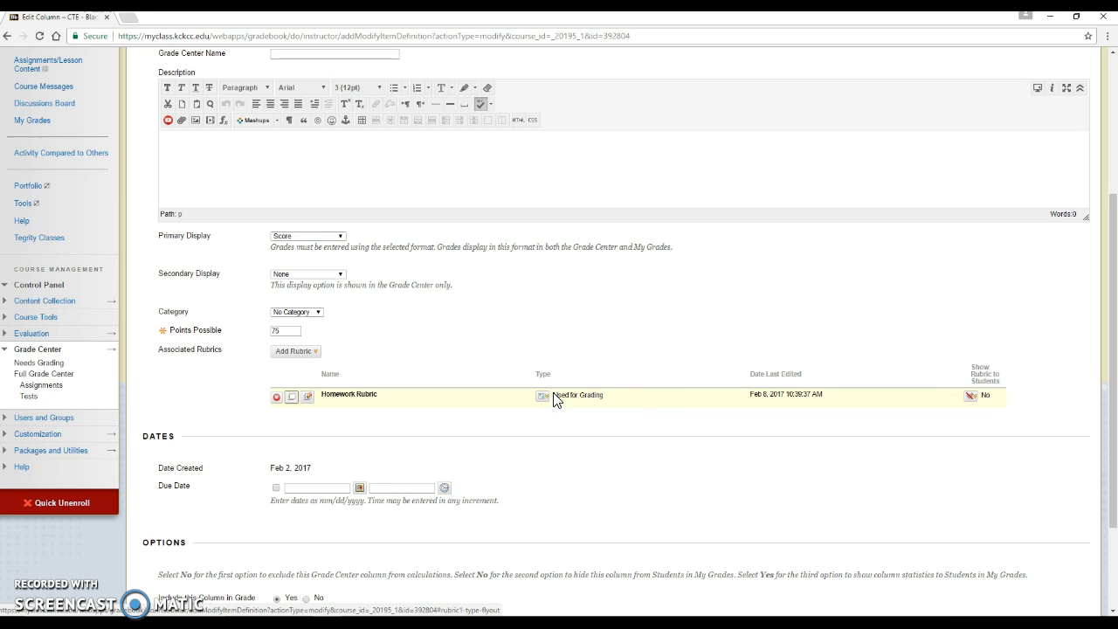
pyautogui.click(973, 398)
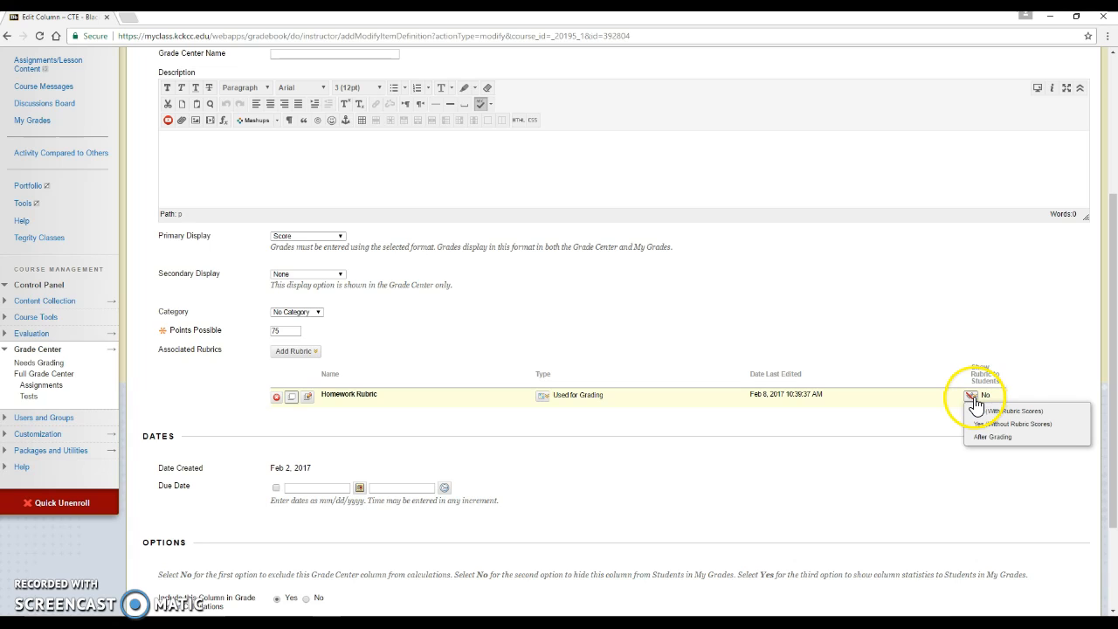
pyautogui.click(976, 402)
pyautogui.click(979, 402)
pyautogui.click(976, 402)
pyautogui.click(972, 401)
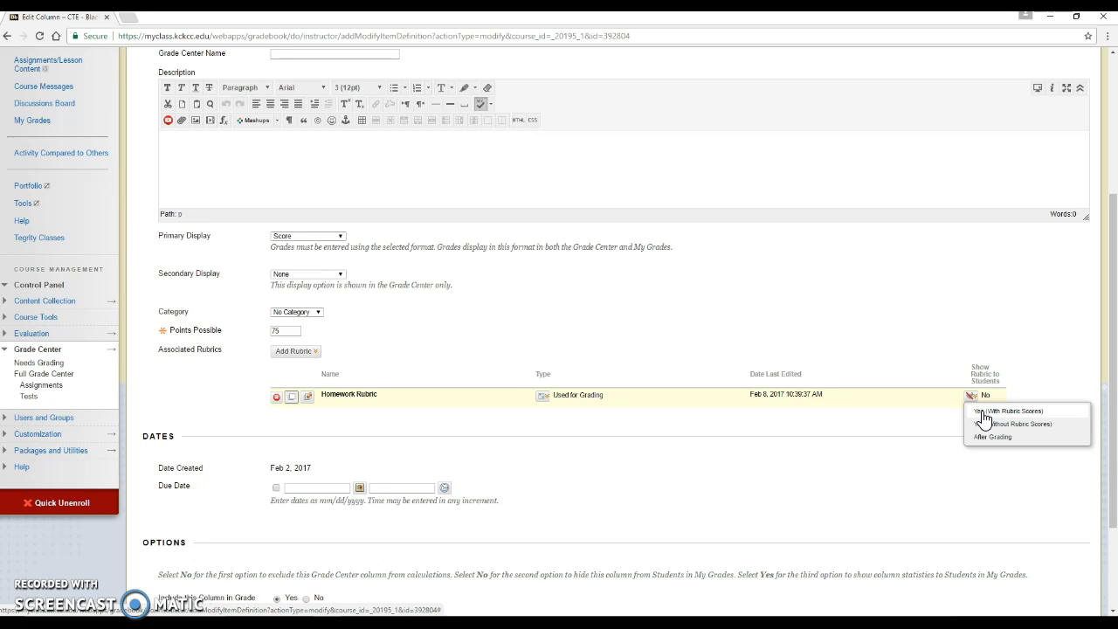
pyautogui.click(983, 410)
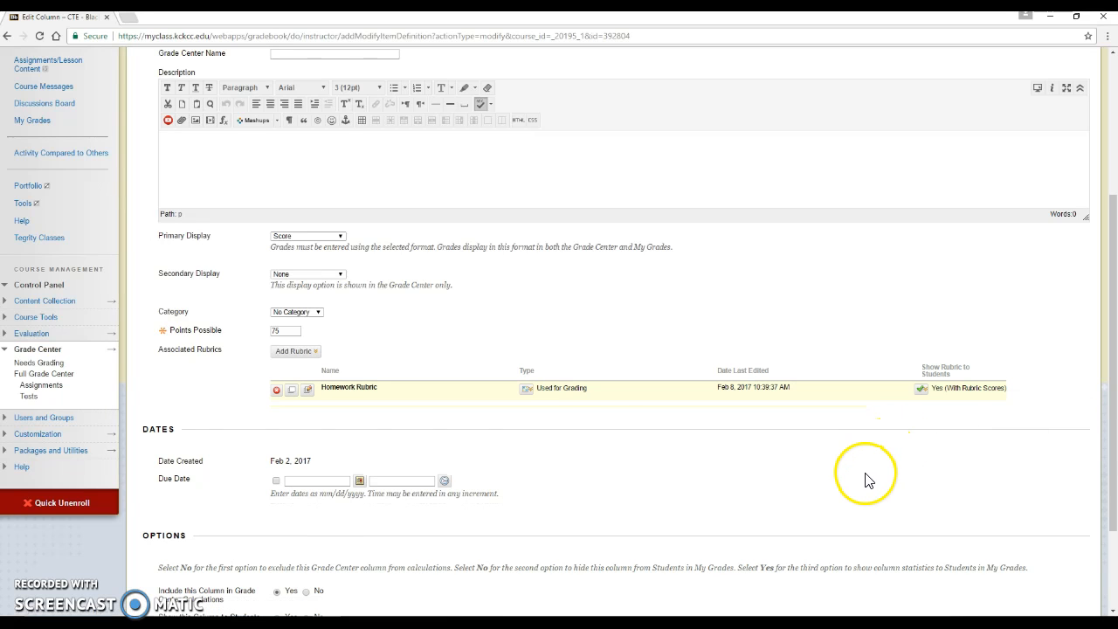
pyautogui.scroll(-3, 860, 485)
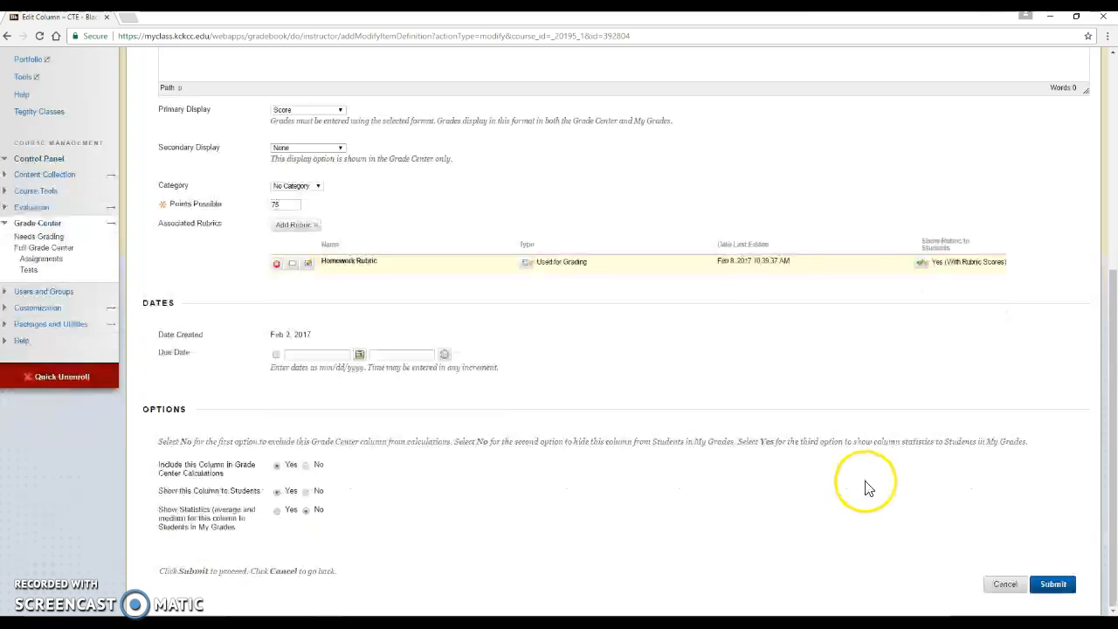
pyautogui.click(1054, 585)
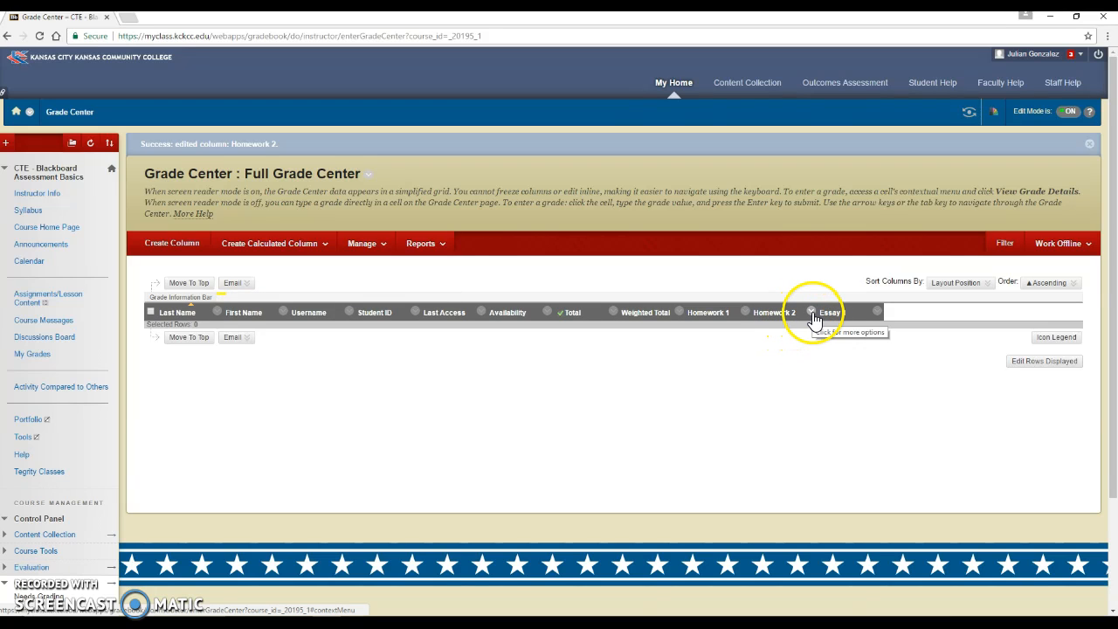
# Reopen Homework Rubric from the Essay column's Edit Column Information page in a maximized editor.
pyautogui.click(811, 313)
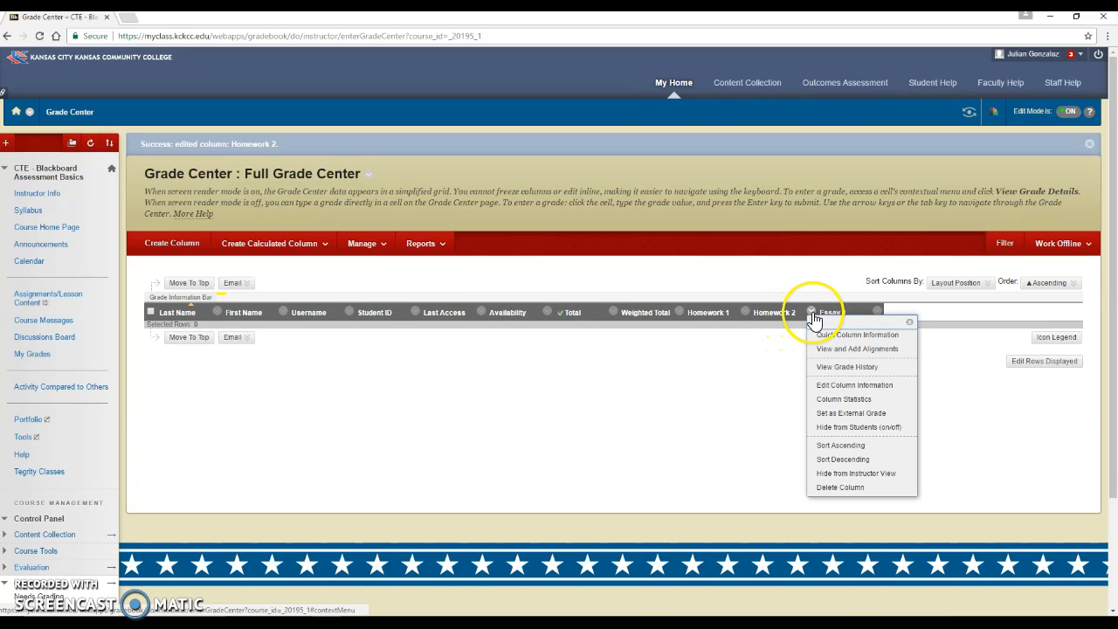
pyautogui.click(844, 386)
pyautogui.scroll(-3, 836, 387)
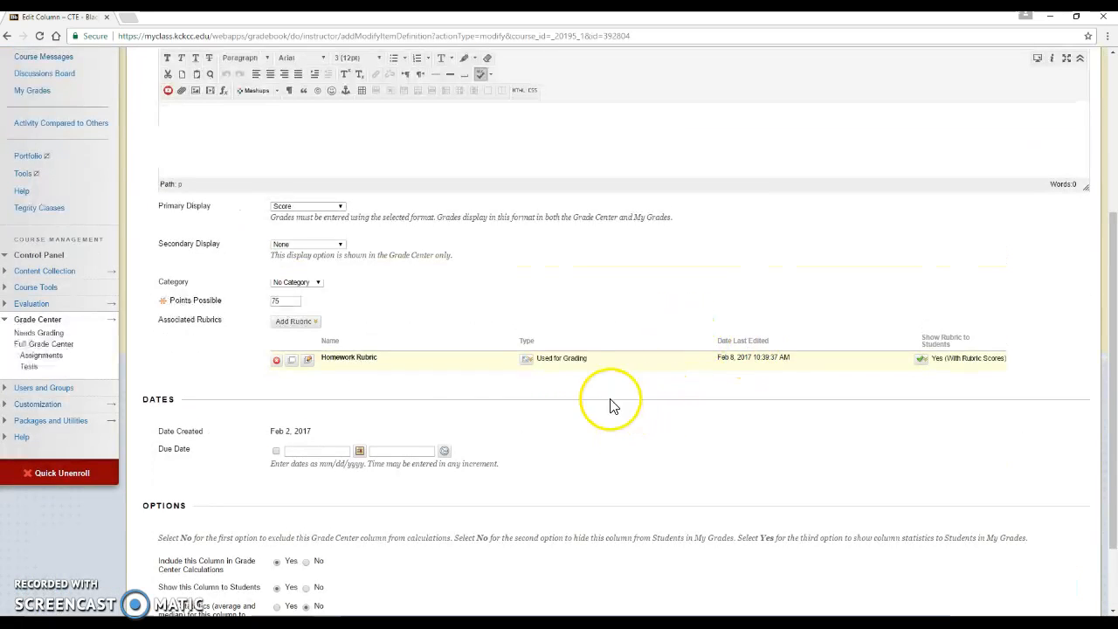
pyautogui.click(307, 361)
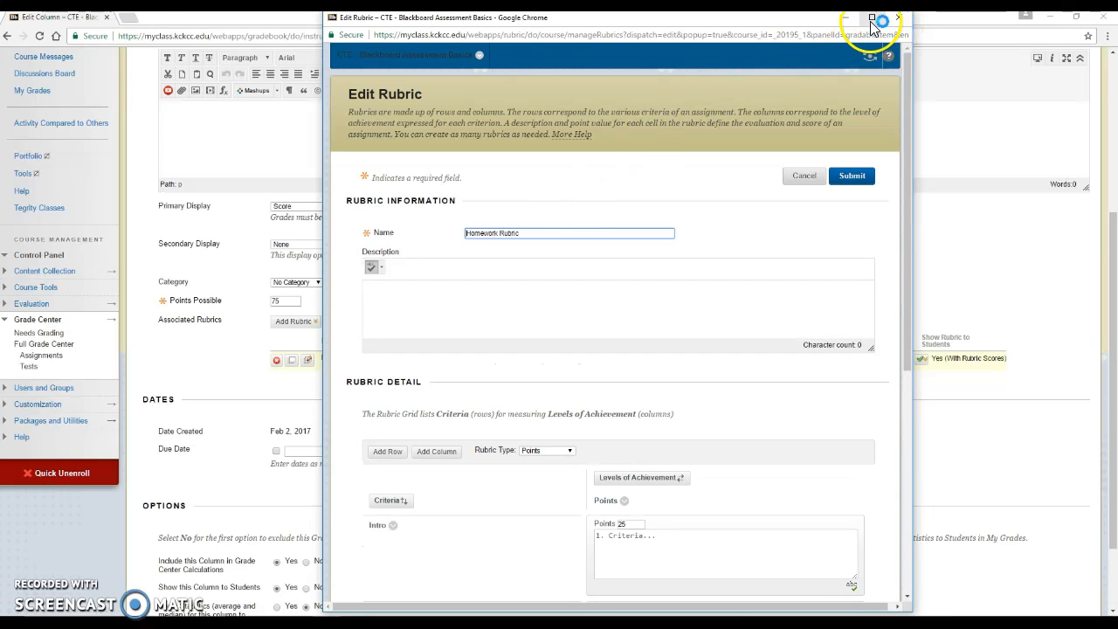
pyautogui.click(873, 17)
pyautogui.scroll(-2, 442, 416)
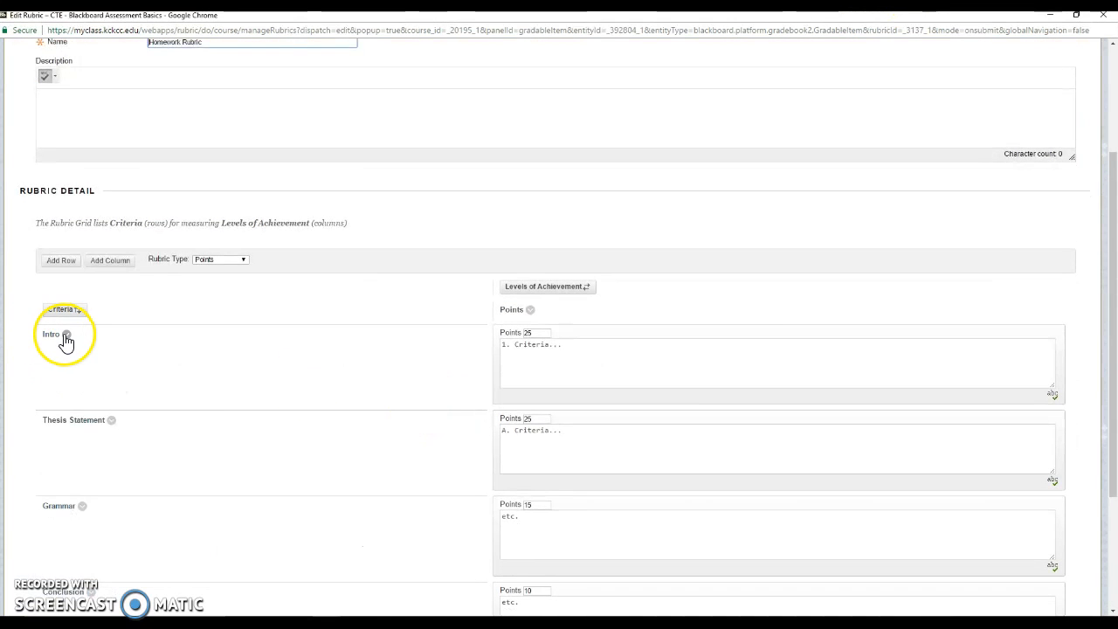
pyautogui.click(66, 336)
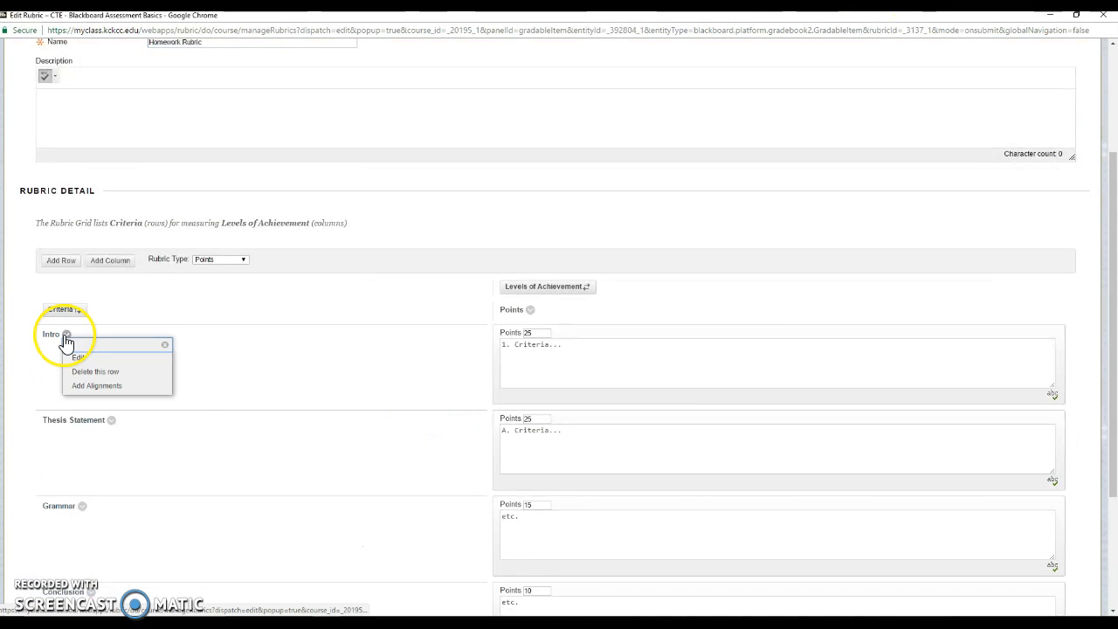
# Align the Intro criterion to goal ENGL-0102-LO-01 from the System source's ENGL goal set.
pyautogui.click(88, 386)
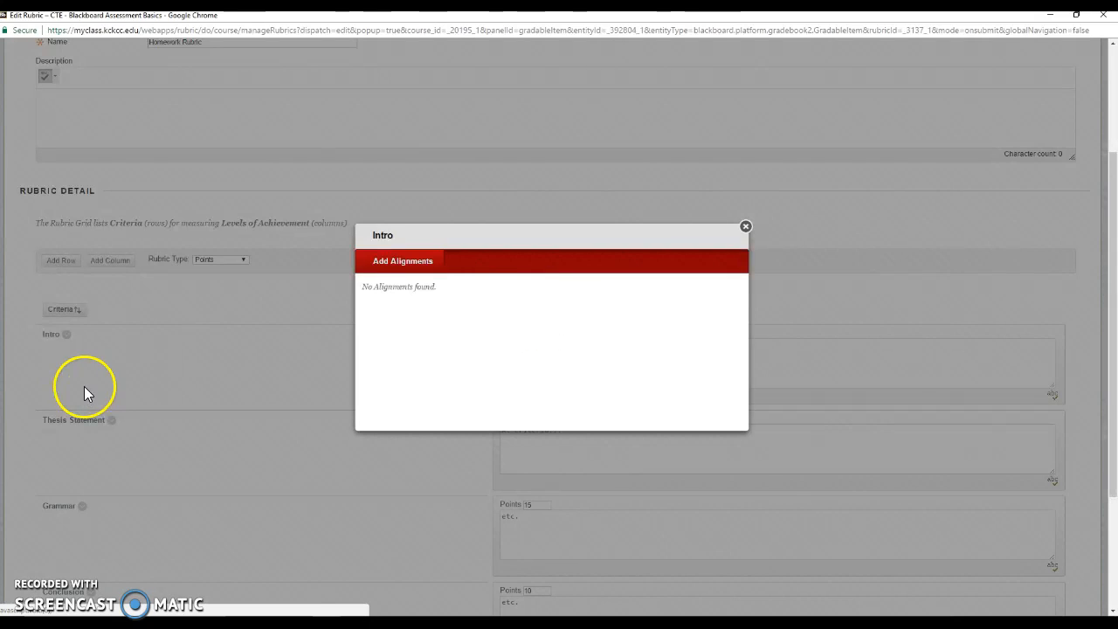
pyautogui.click(382, 263)
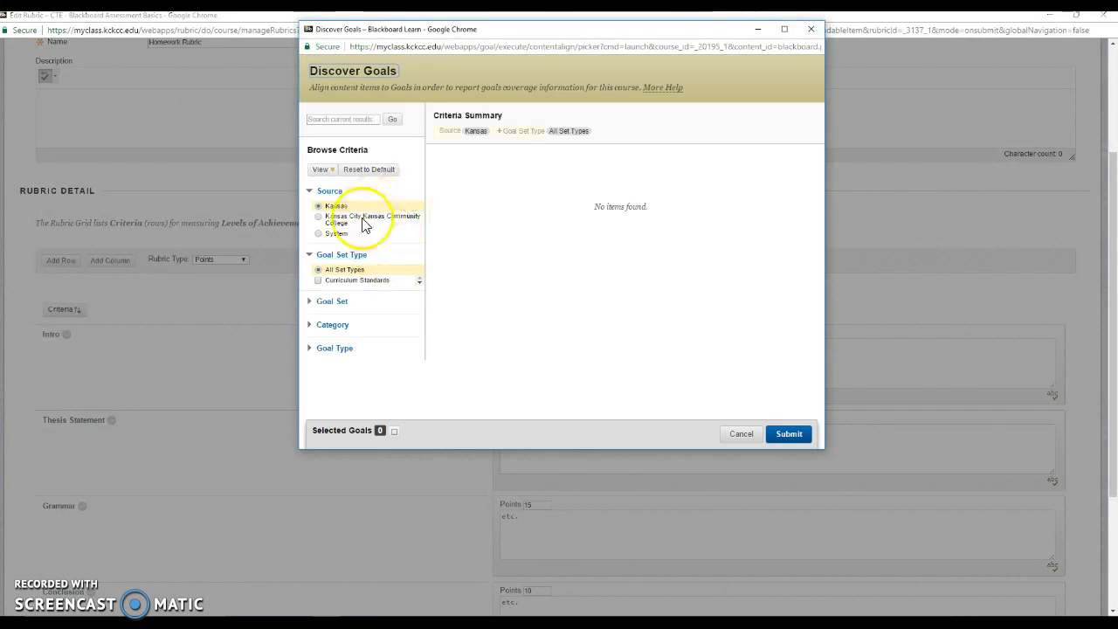
pyautogui.click(337, 233)
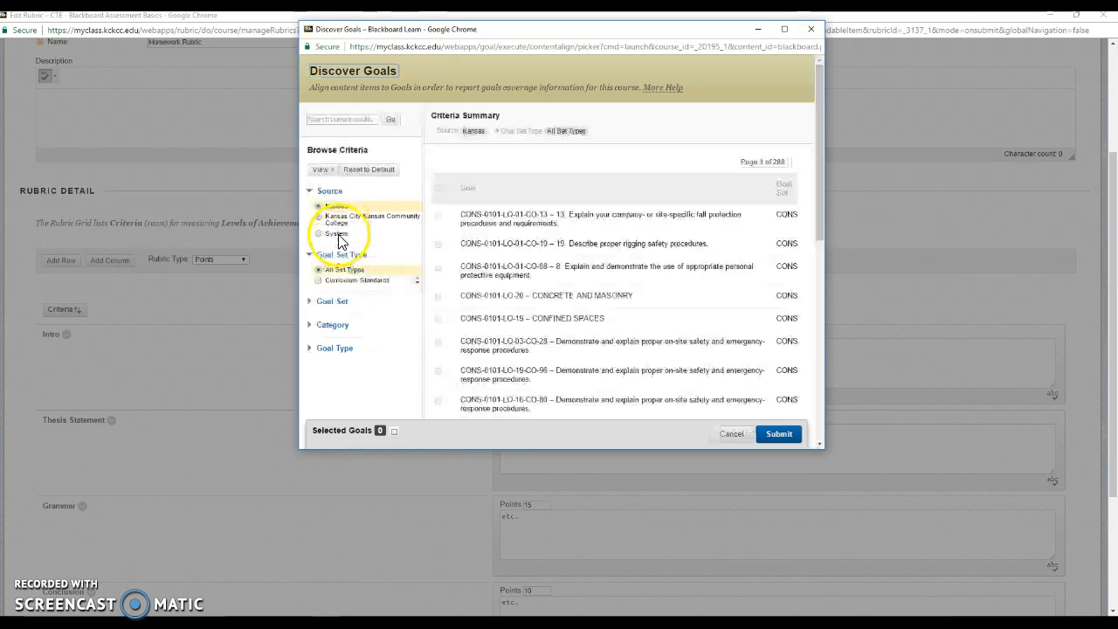
pyautogui.click(319, 301)
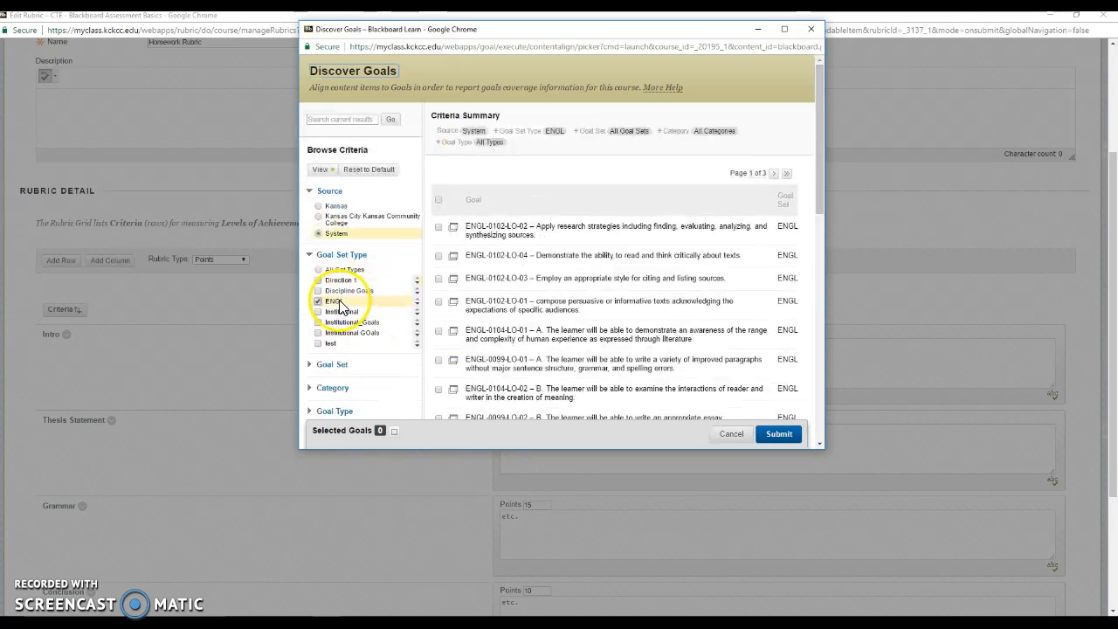
pyautogui.scroll(-3, 642, 280)
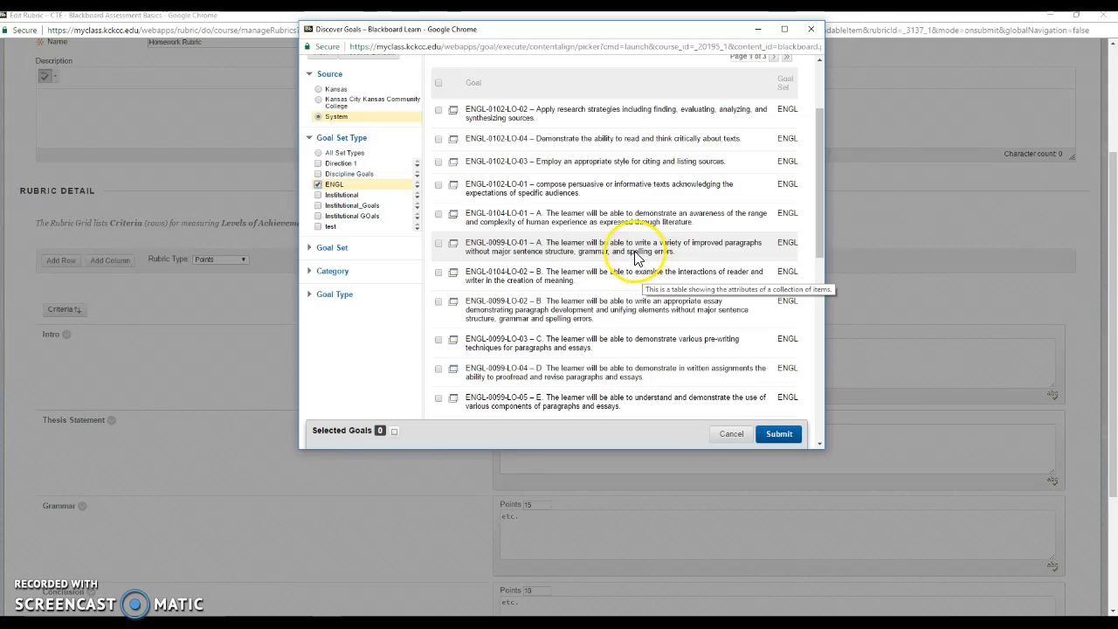
pyautogui.click(555, 194)
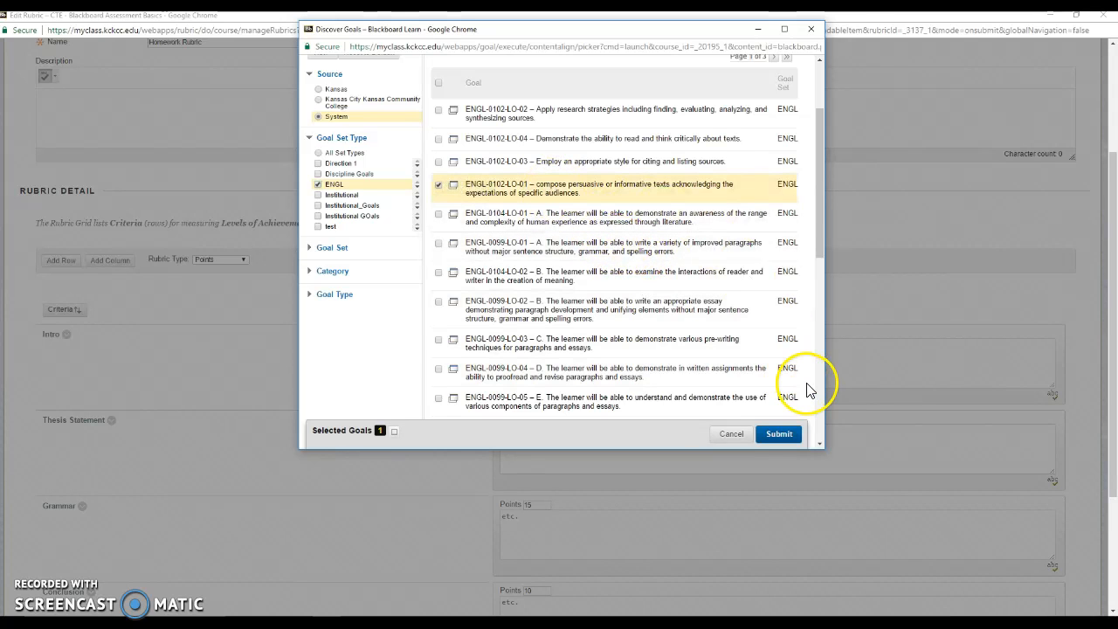
pyautogui.click(780, 434)
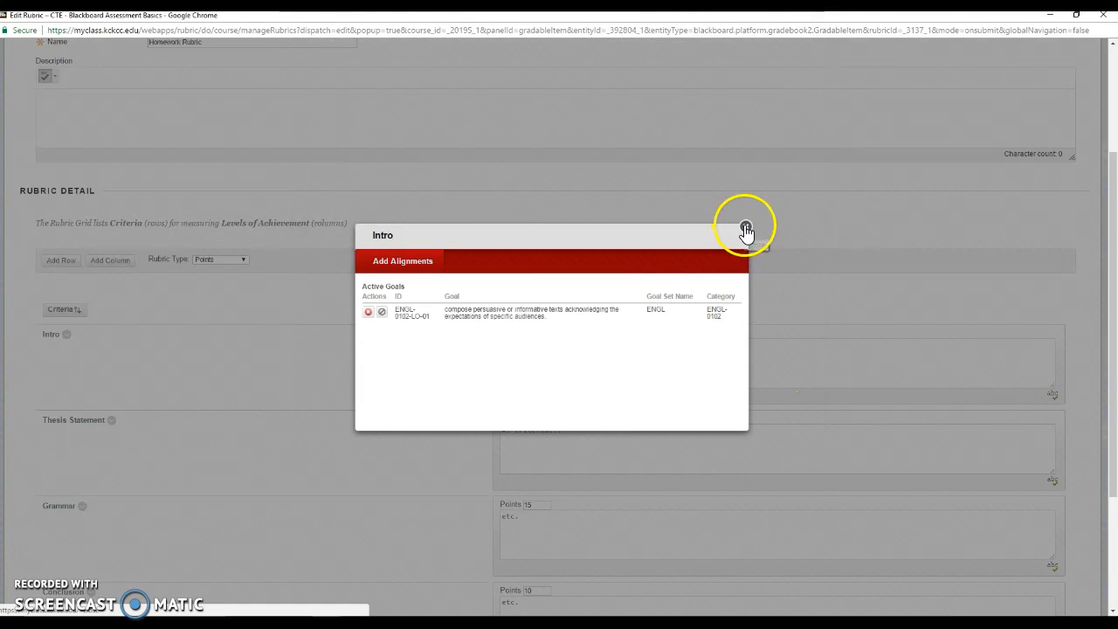
pyautogui.click(746, 229)
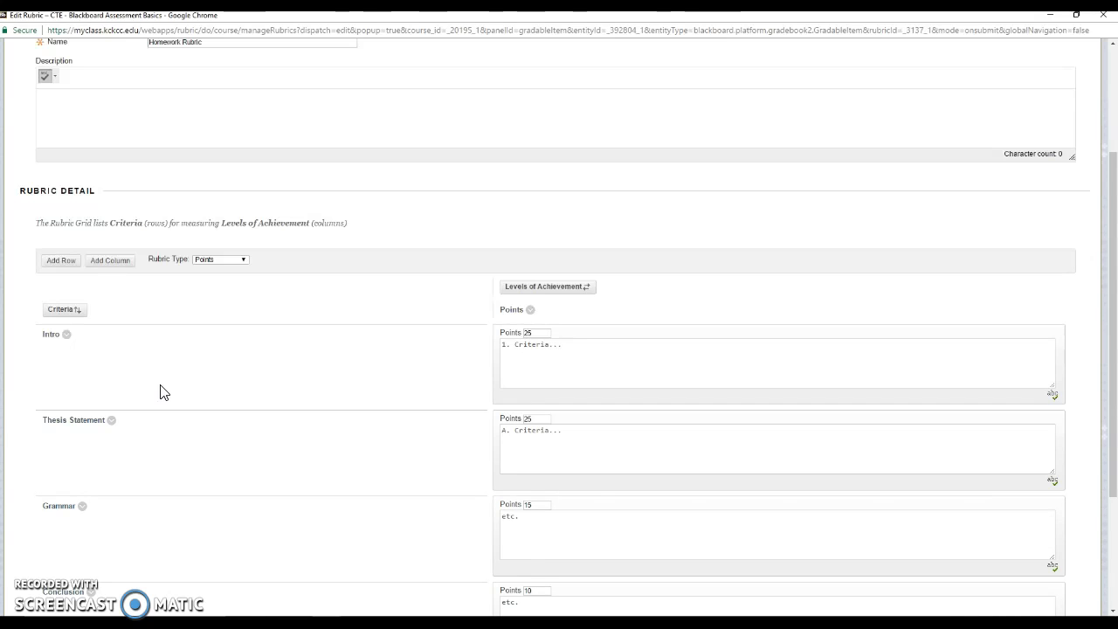
# Align the Thesis Statement criterion to ENGL-0102 goals LO-01 through LO-04.
pyautogui.click(115, 425)
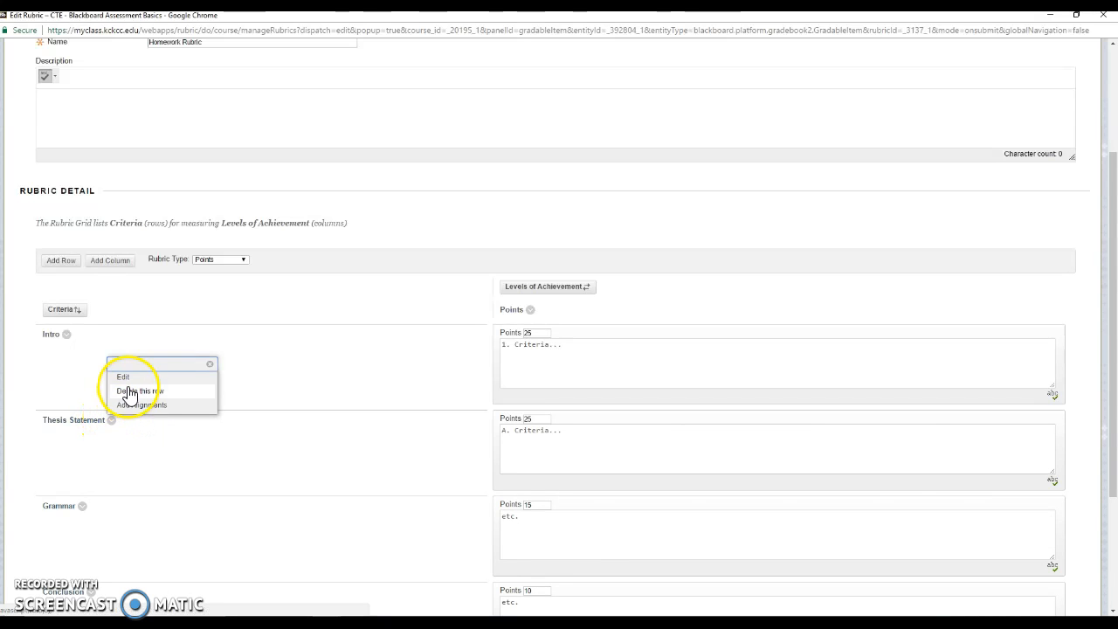
pyautogui.click(136, 406)
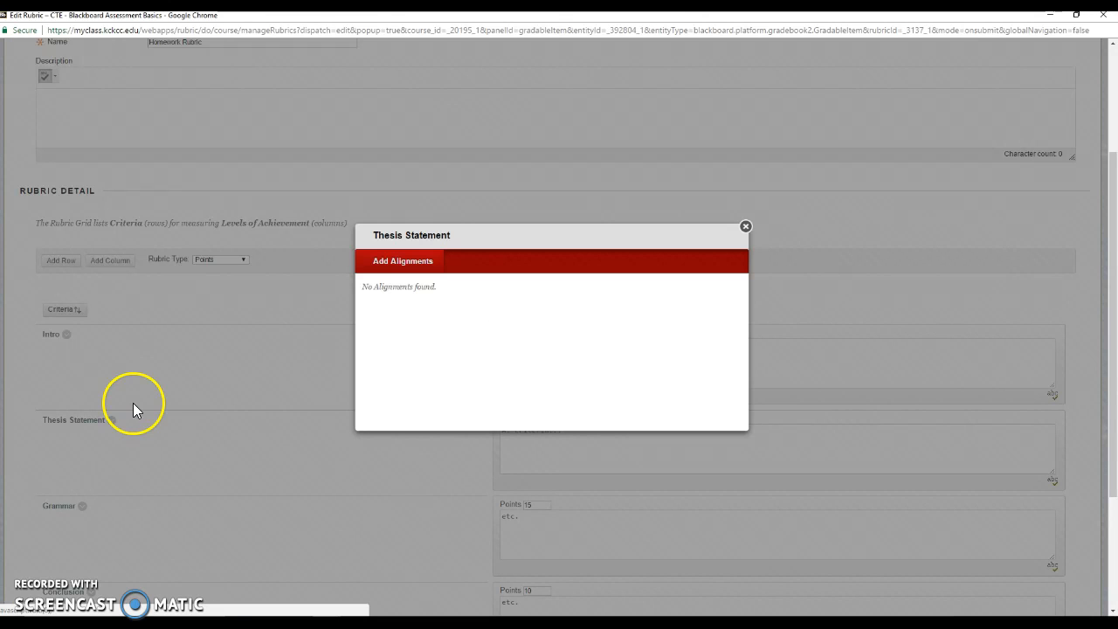
pyautogui.click(395, 273)
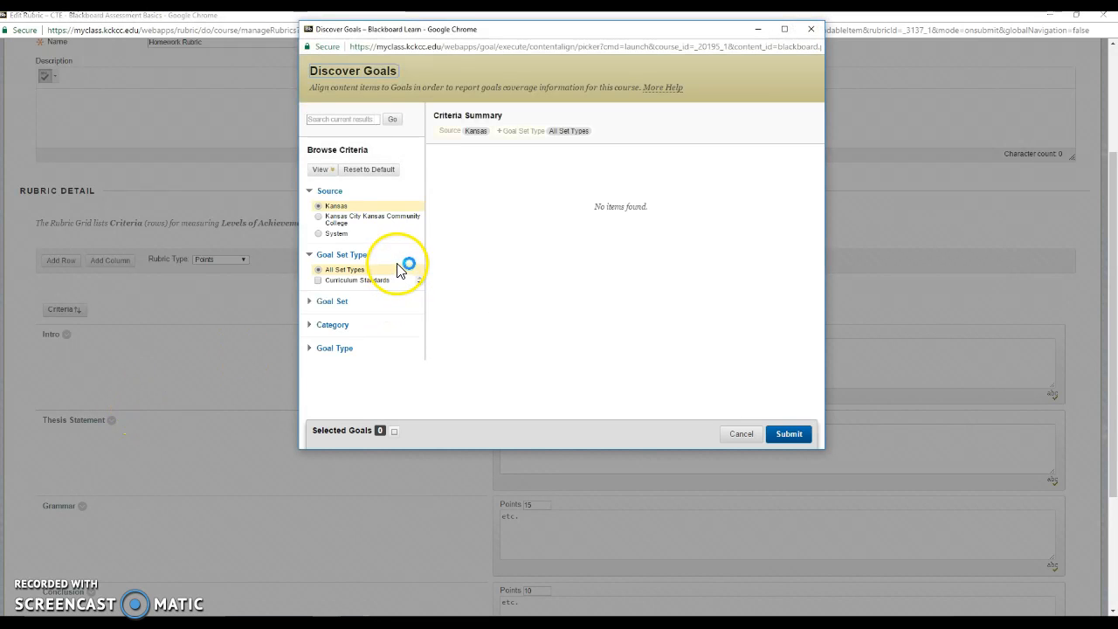
pyautogui.click(335, 233)
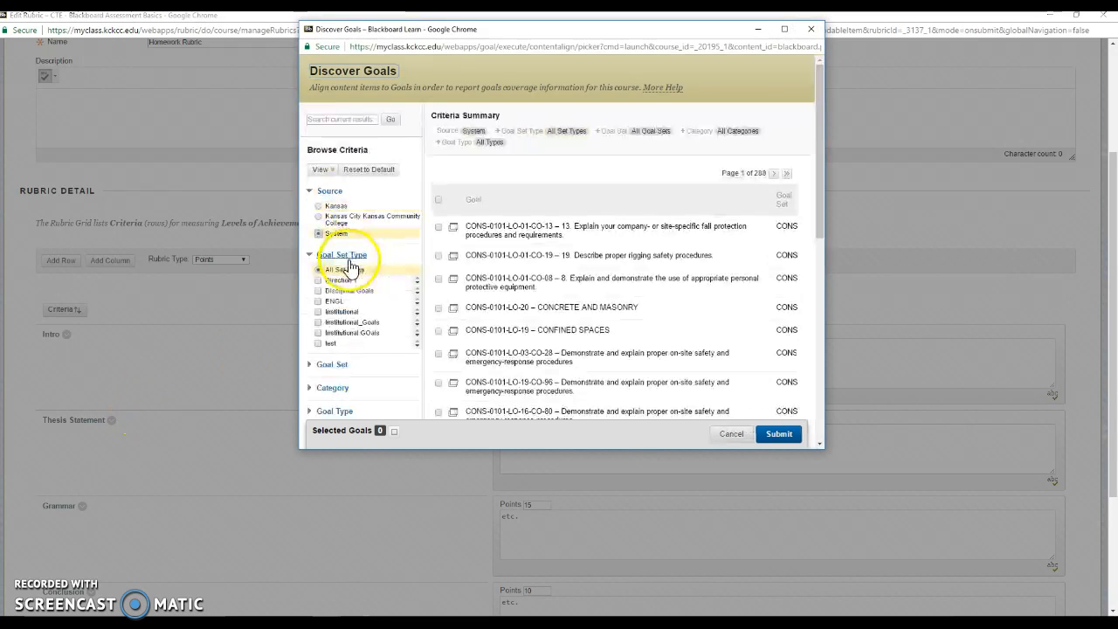
pyautogui.click(332, 301)
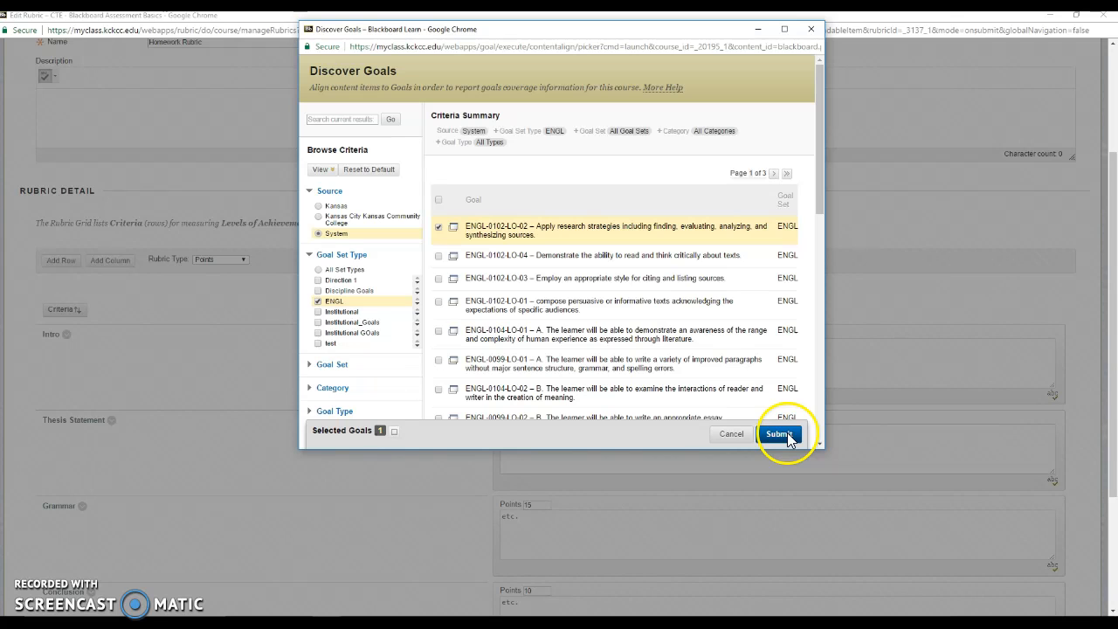
pyautogui.click(545, 278)
pyautogui.click(534, 303)
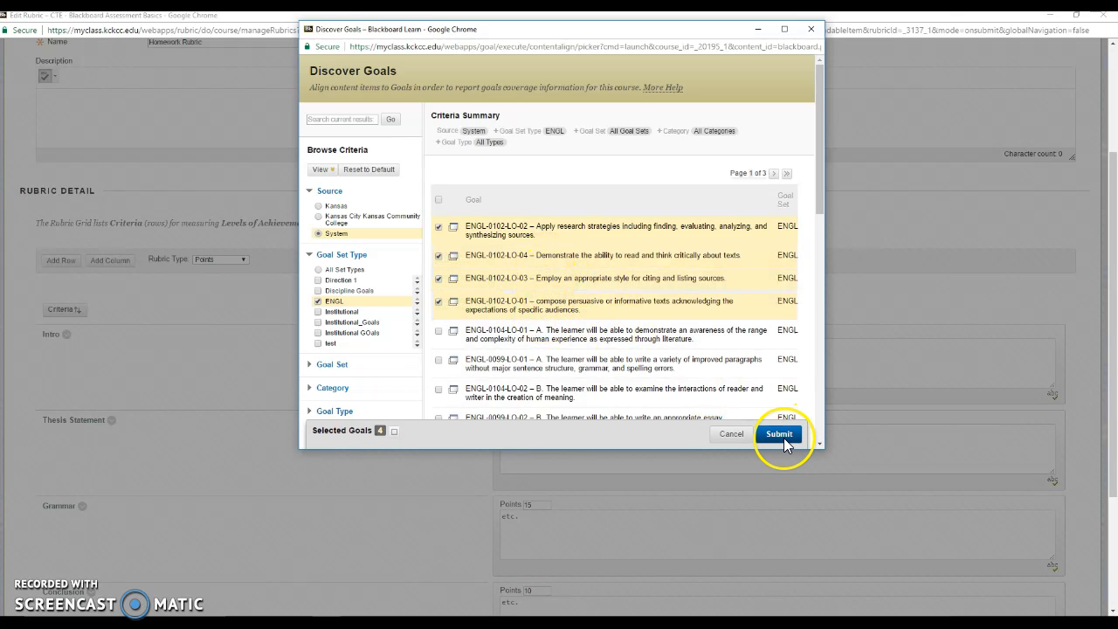
pyautogui.click(782, 436)
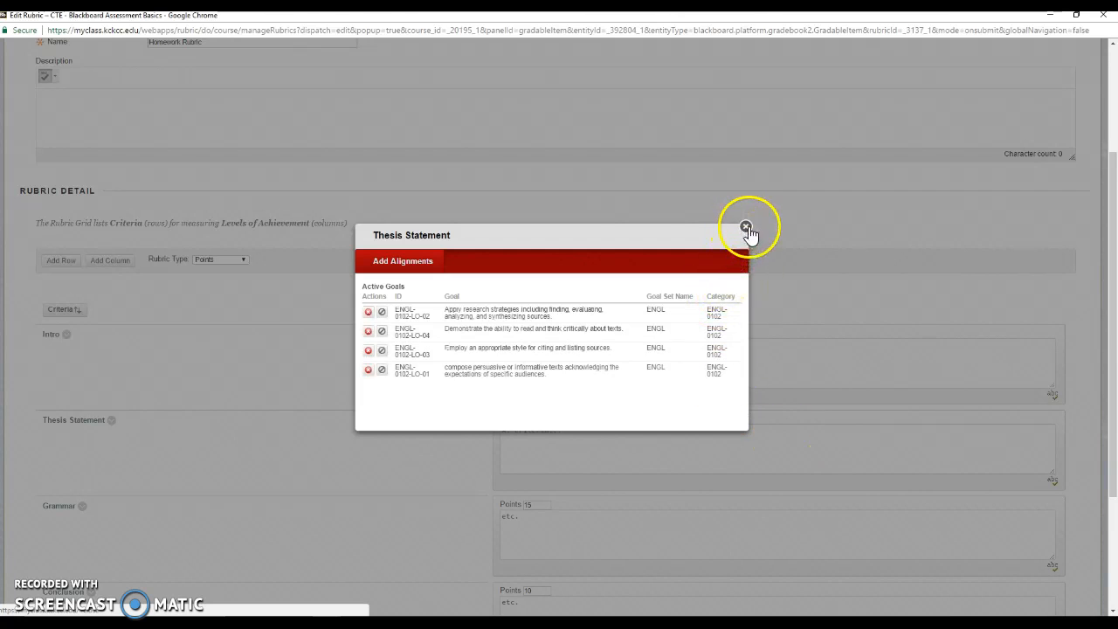
pyautogui.click(747, 226)
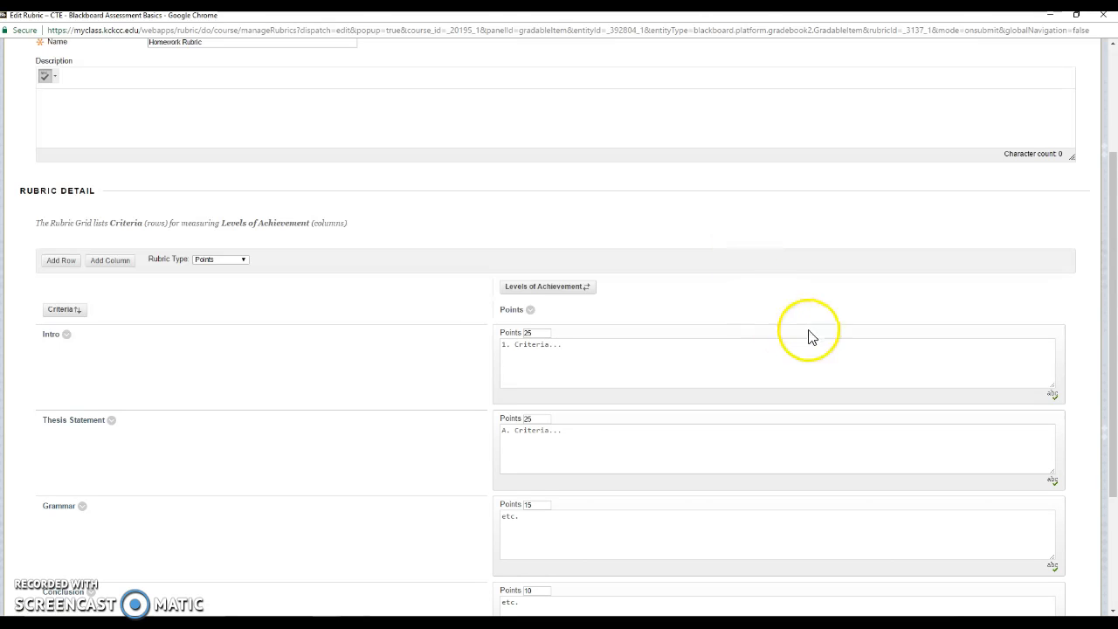
# Save the rubric changes and return to the Homework 2 Edit Column page.
pyautogui.scroll(-2, 811, 349)
pyautogui.click(1053, 577)
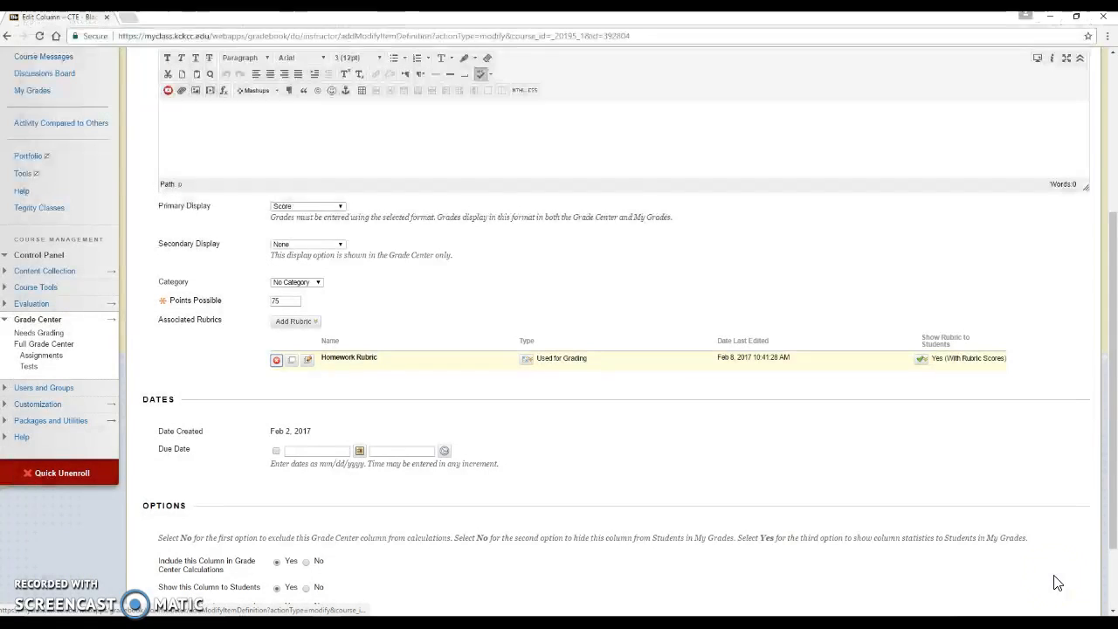
pyautogui.scroll(3, 944, 495)
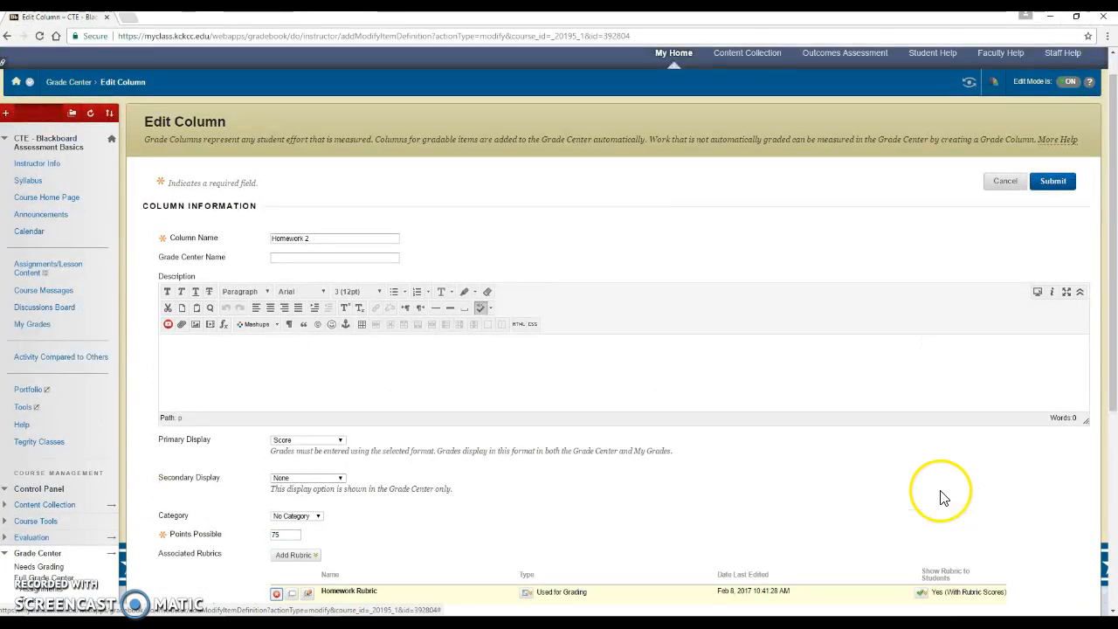